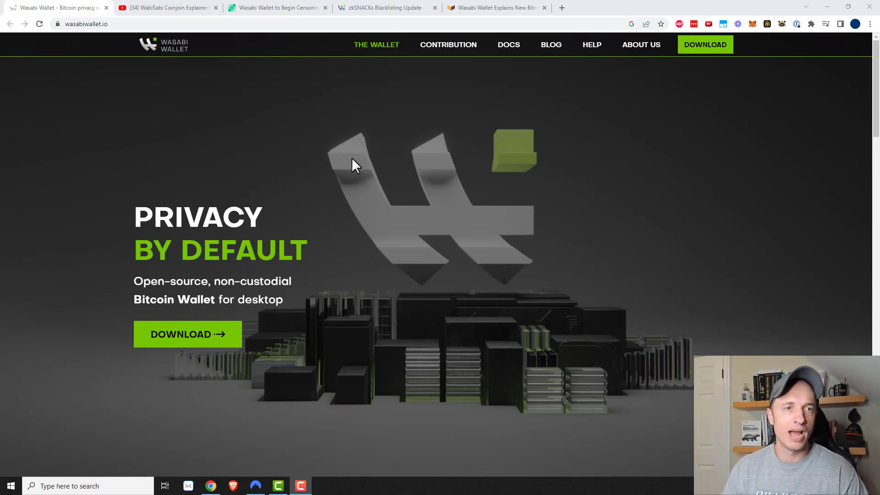
Step: Look over the WabiSabi coinjoin video and the articles about Wasabi Wallet censoring coinjoin transactions, highlighting the Bitcoin.com headline
click(147, 10)
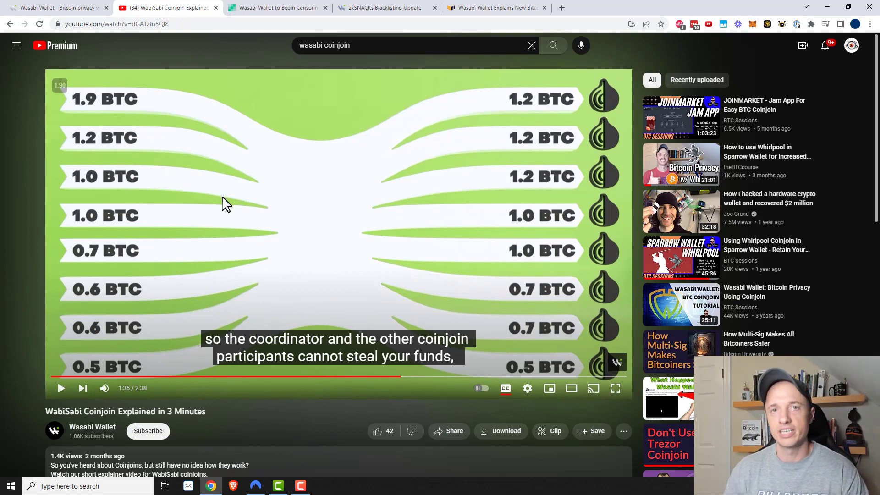
click(29, 8)
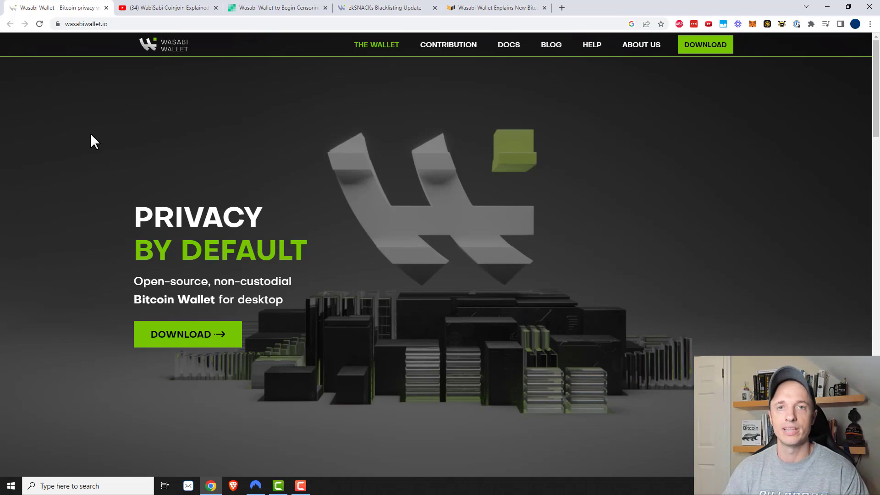
click(512, 8)
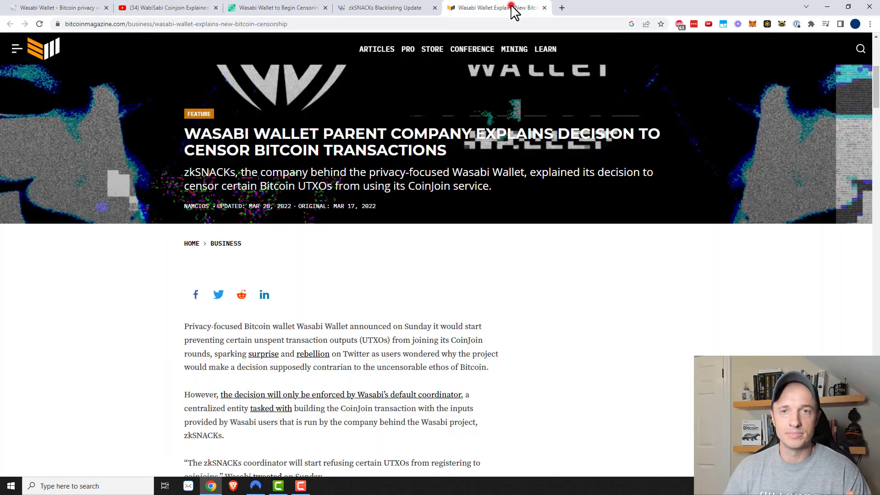
click(252, 9)
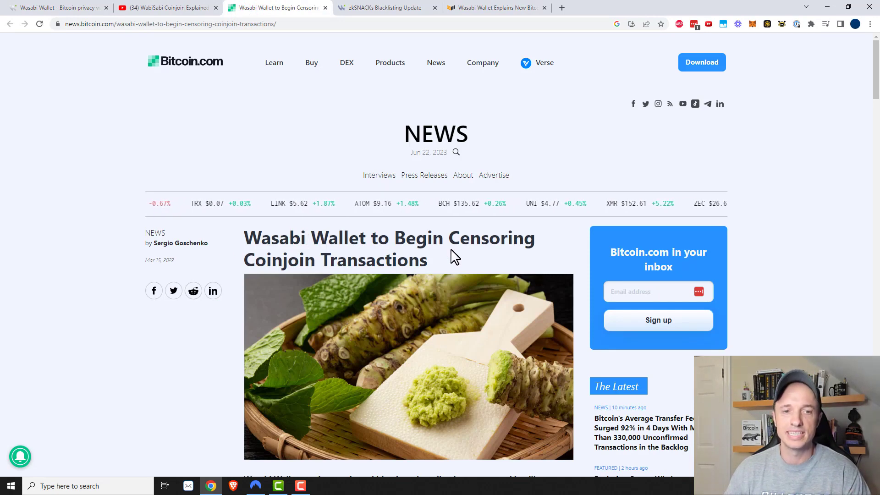
drag(436, 261, 255, 241)
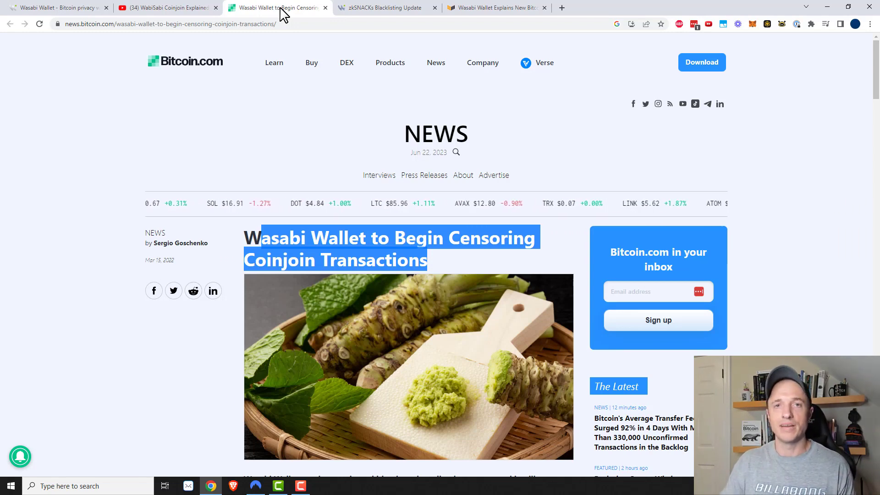
Step: Download the Windows 10+ installer Wasabi-2.0.3.msi from wasabiwallet.io and save it to the Desktop
click(80, 7)
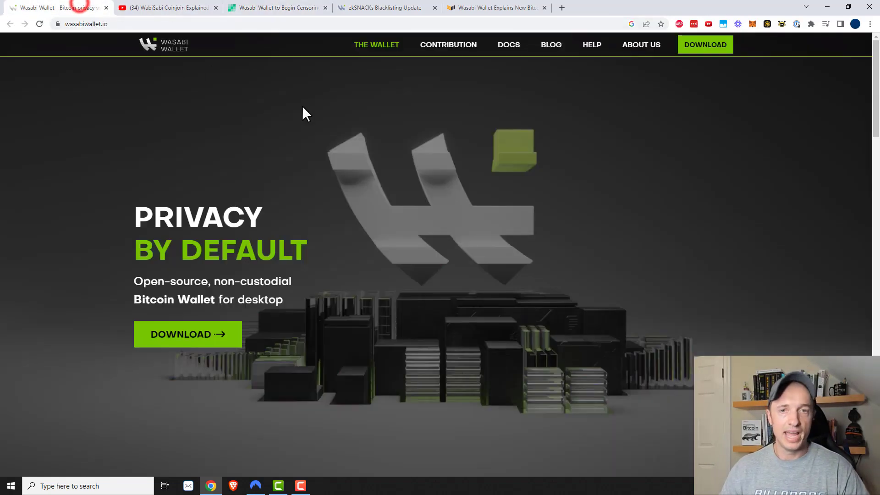
scroll(836, 139, down, 2)
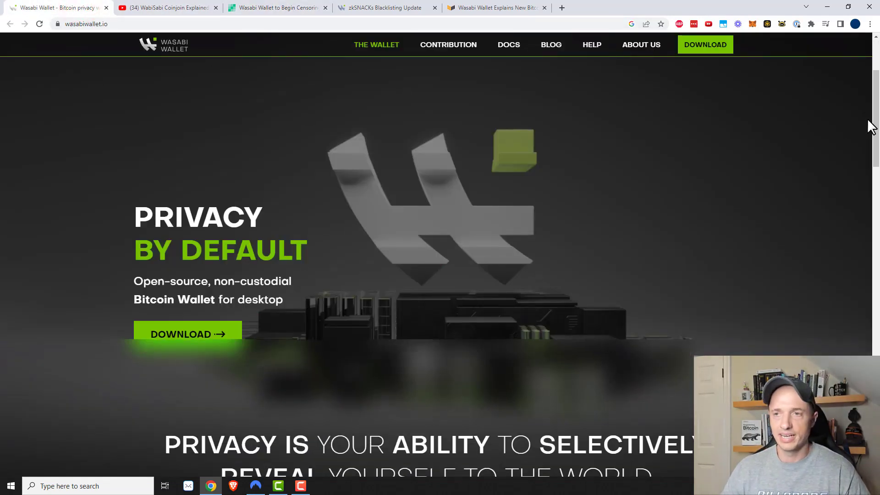
drag(874, 122, 874, 90)
click(712, 46)
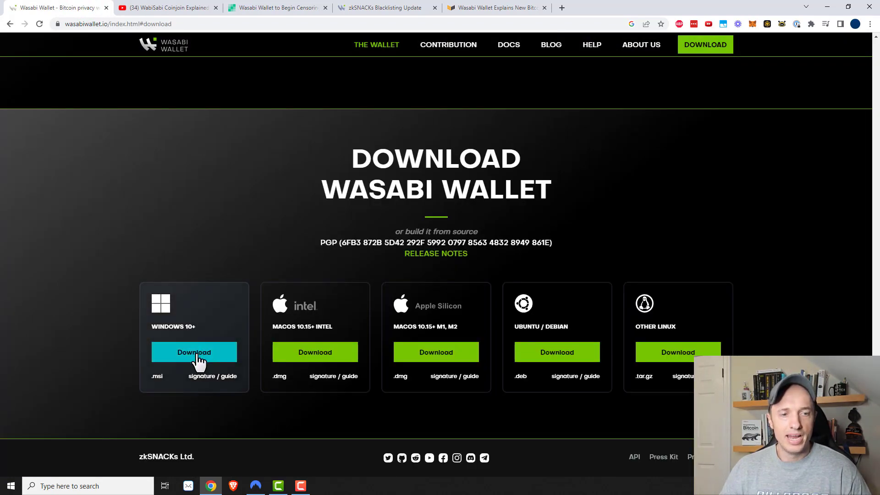
click(203, 360)
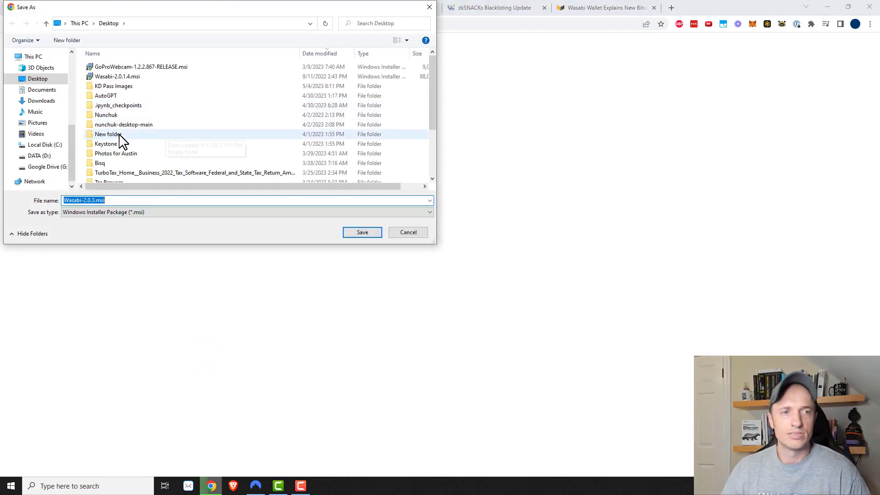
click(369, 234)
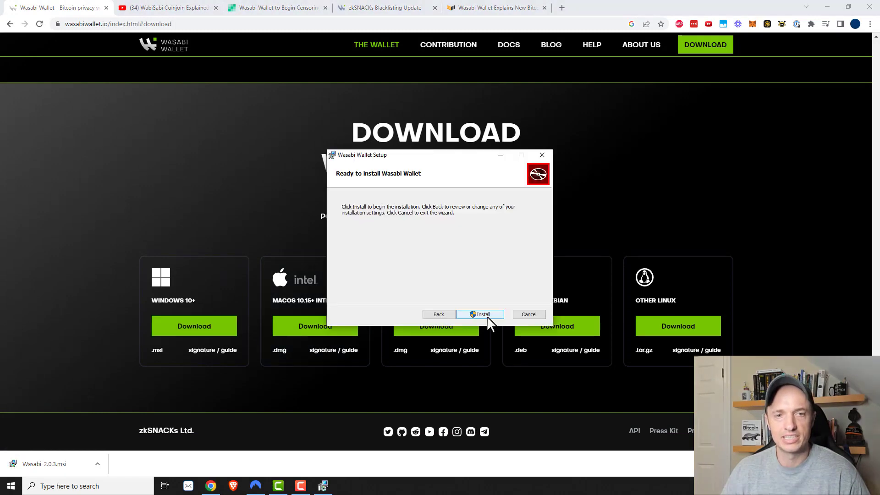
Step: Install Wasabi Wallet, finish setup with the launch option enabled, and maximize the wallet window
click(486, 314)
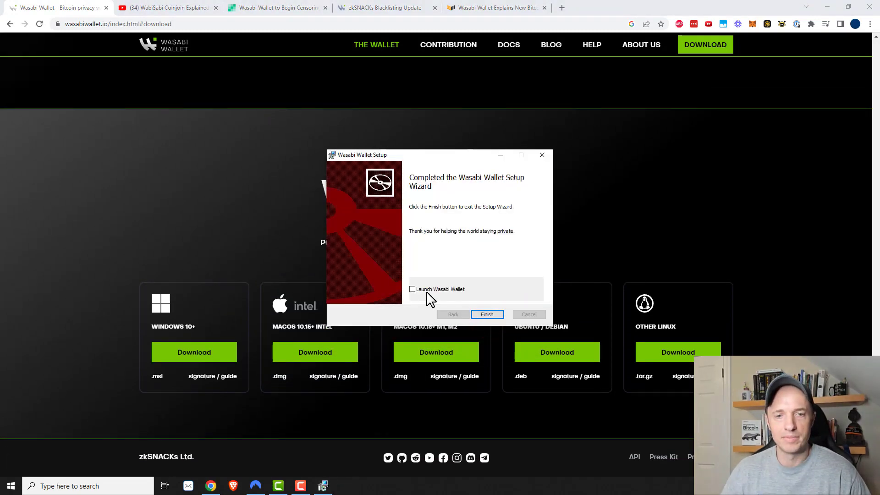
click(412, 288)
click(487, 315)
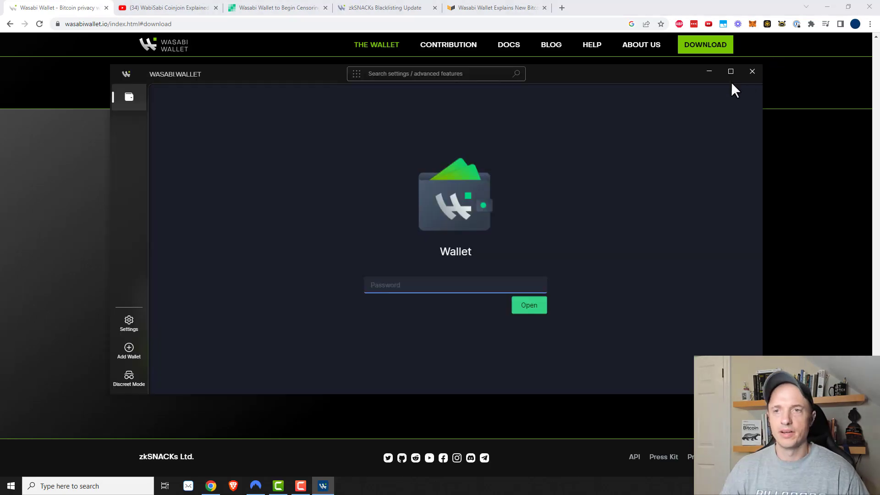
click(730, 72)
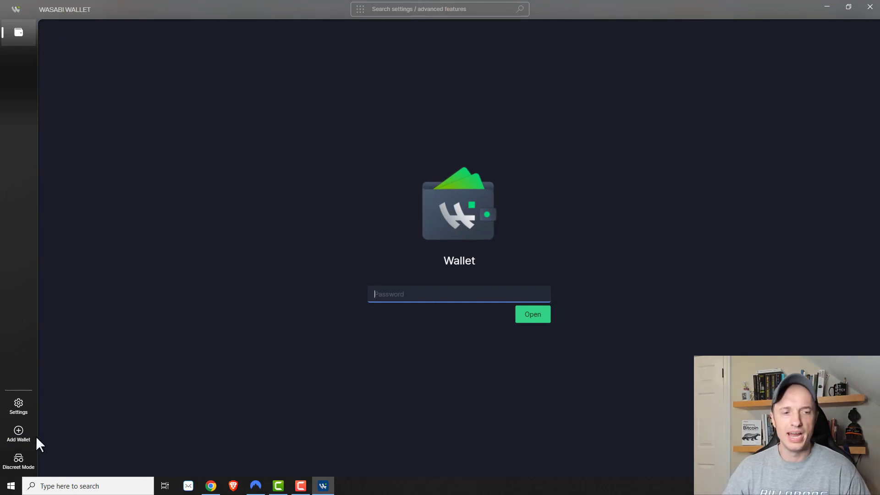
Step: Open the options for adding a wallet, view the hardware wallet connection page, and return to the choices
click(22, 438)
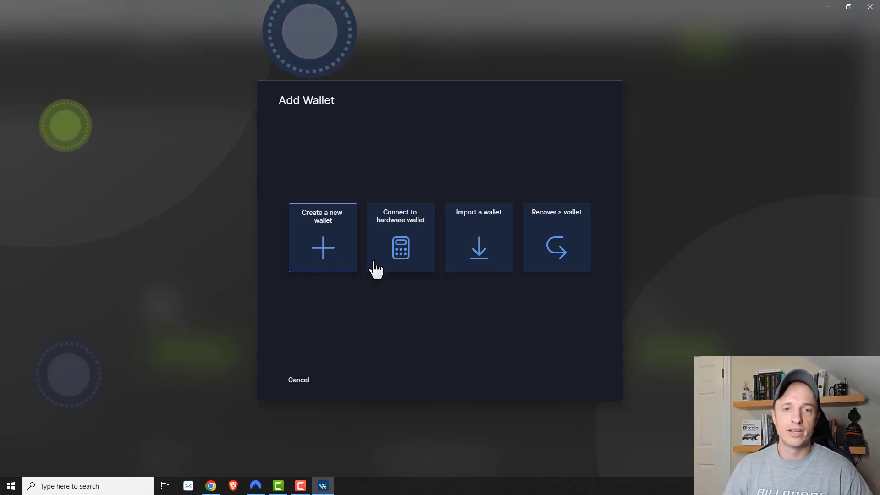
click(402, 251)
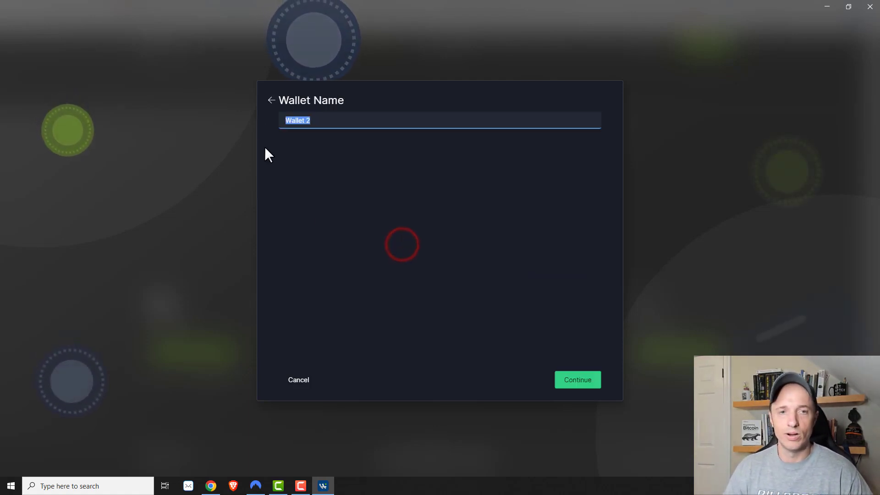
click(588, 382)
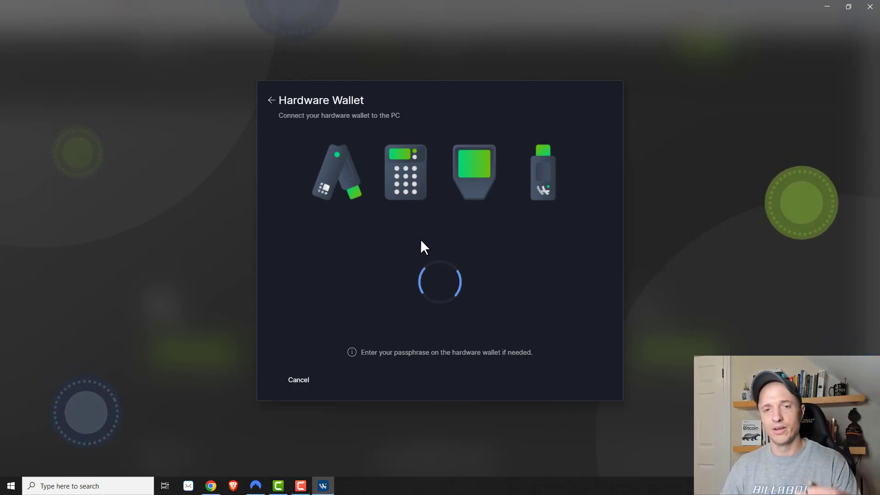
click(271, 99)
click(271, 98)
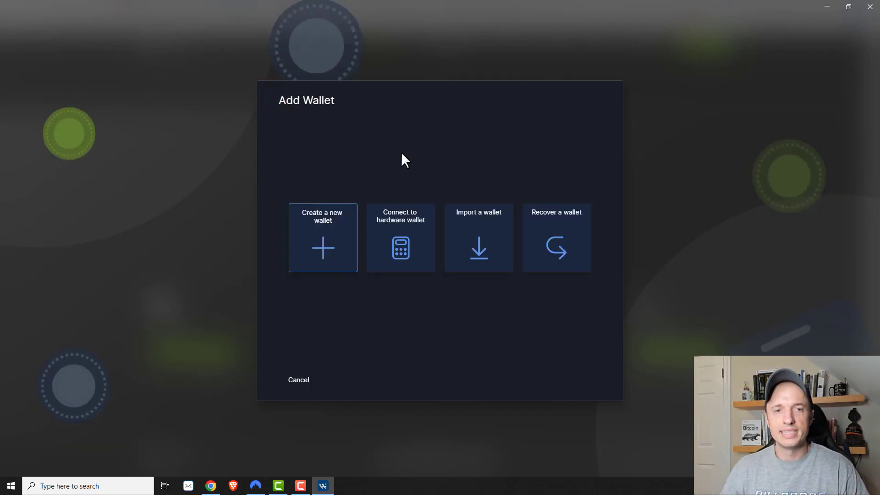
Step: View the wallet file import dialog and the recovery words entry page without importing or recovering a wallet
click(488, 232)
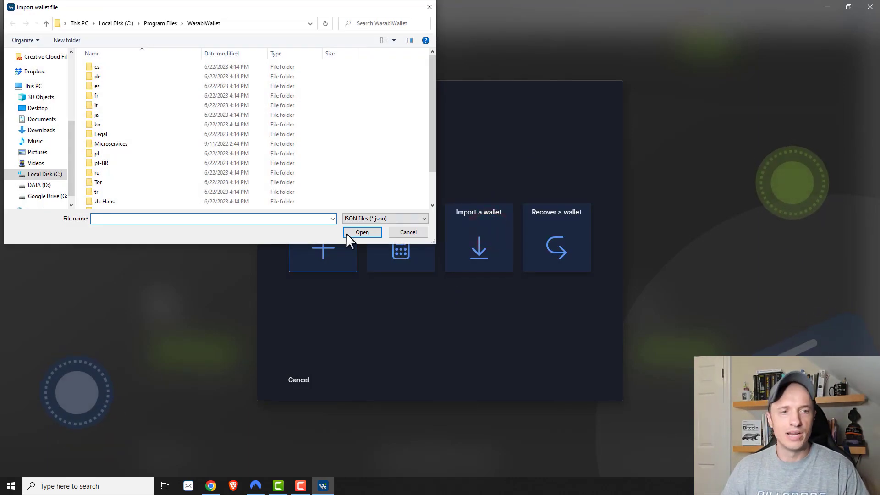
click(417, 235)
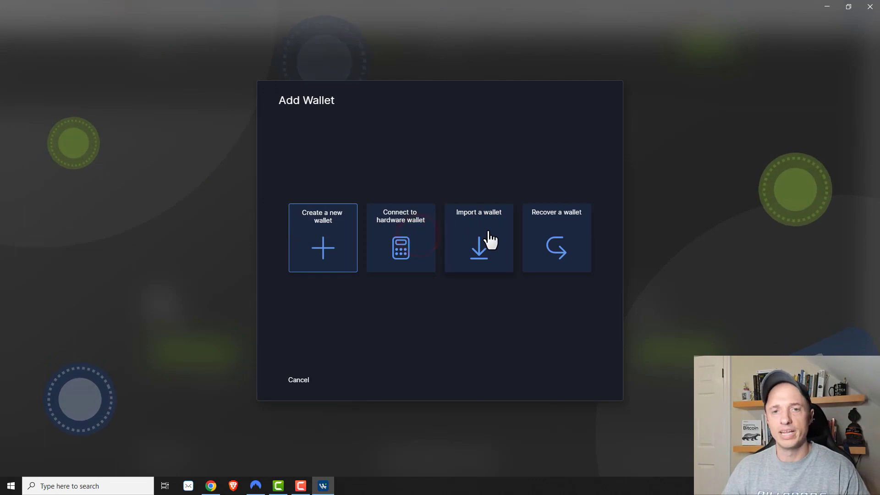
click(560, 237)
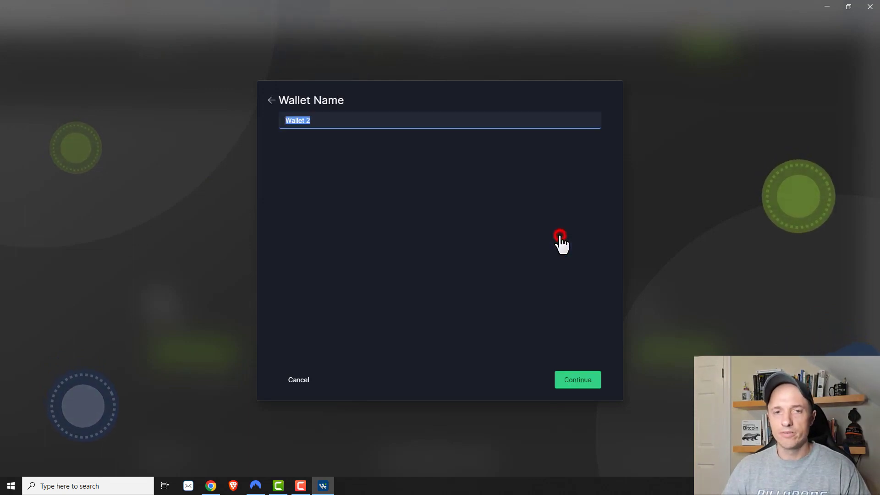
click(578, 381)
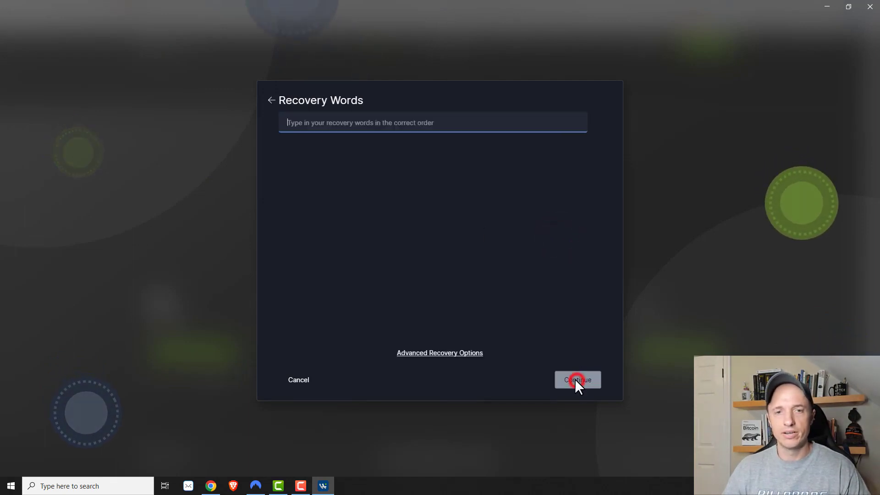
click(272, 102)
click(271, 102)
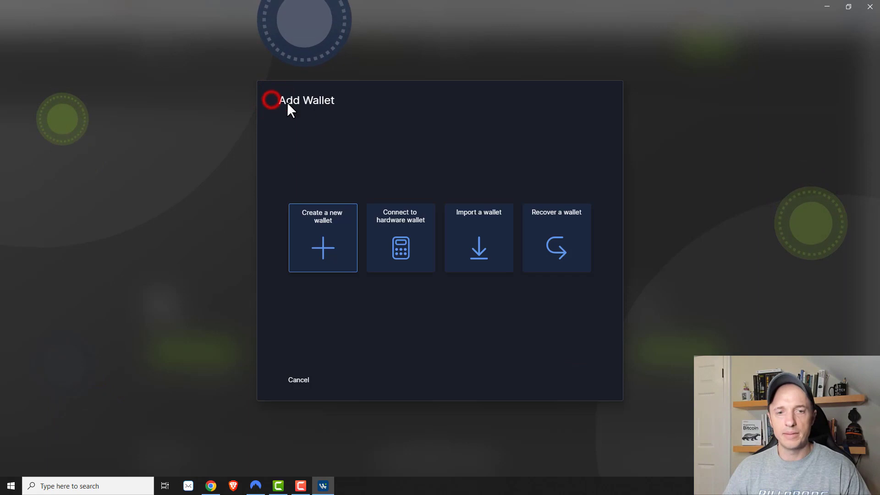
Step: Create a new wallet named "Demo Wallet for Video" and proceed to its recovery words
click(329, 260)
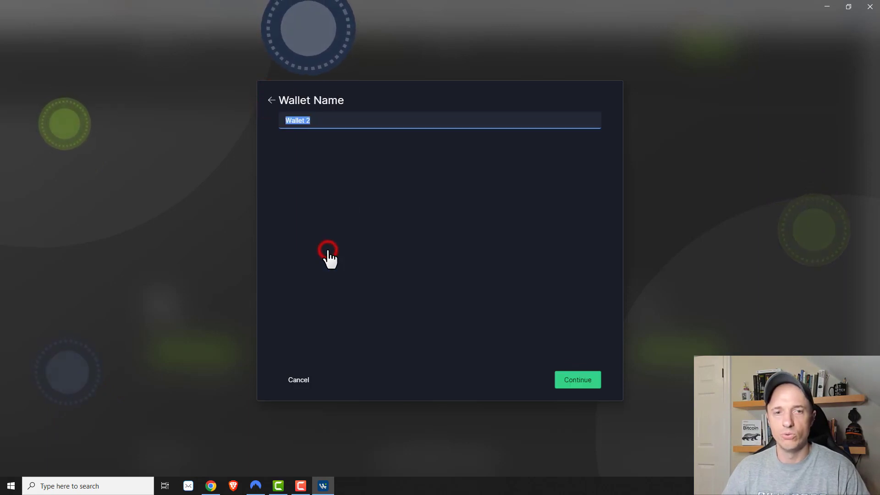
click(345, 121)
drag(358, 121, 268, 121)
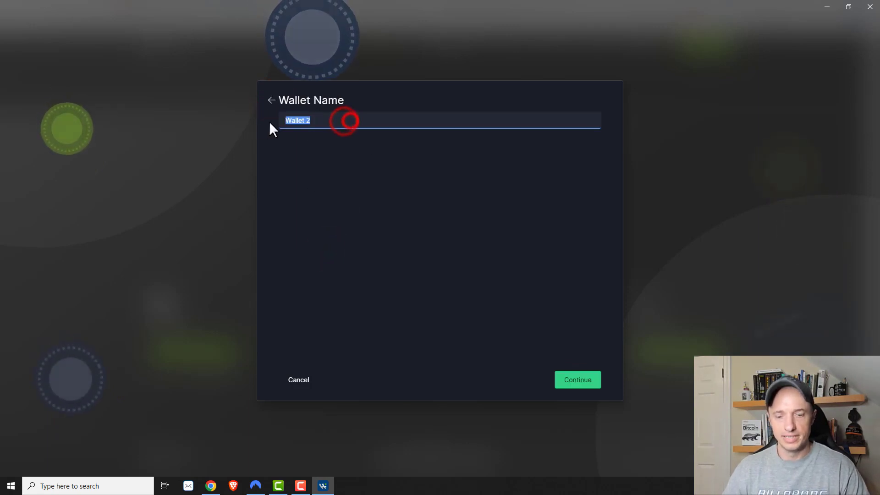
text(Demo Wallet fo)
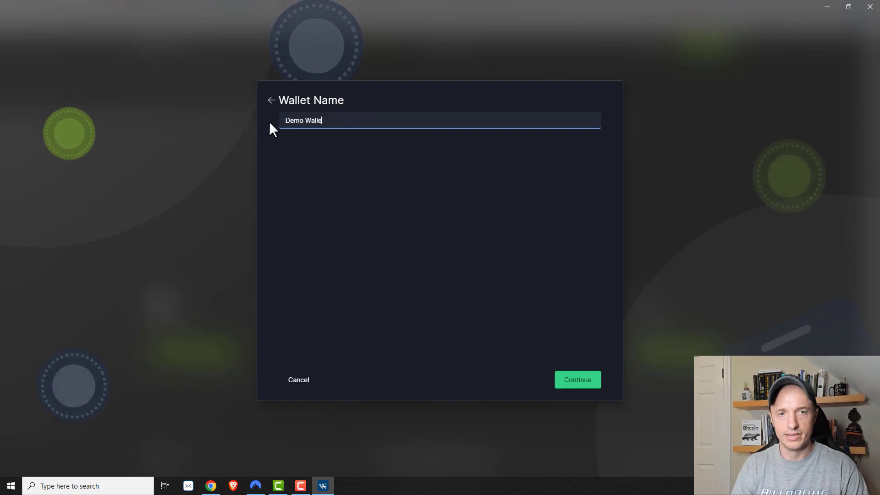
text(Video)
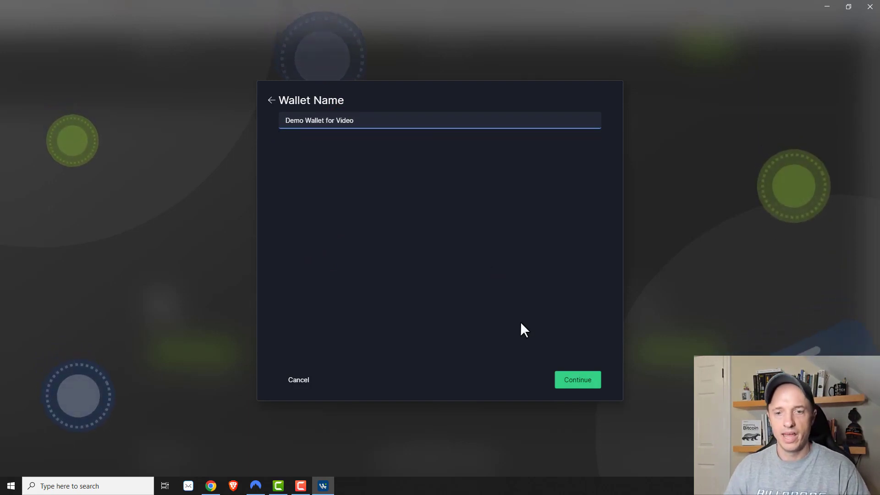
click(571, 382)
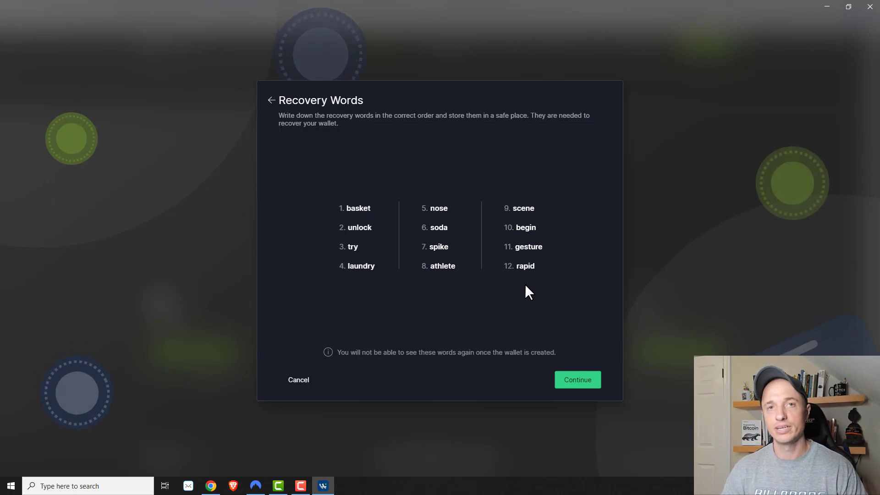
Step: Confirm the backup by entering recovery words 4, 6 and 7 and continue to the password setup
click(581, 382)
click(425, 189)
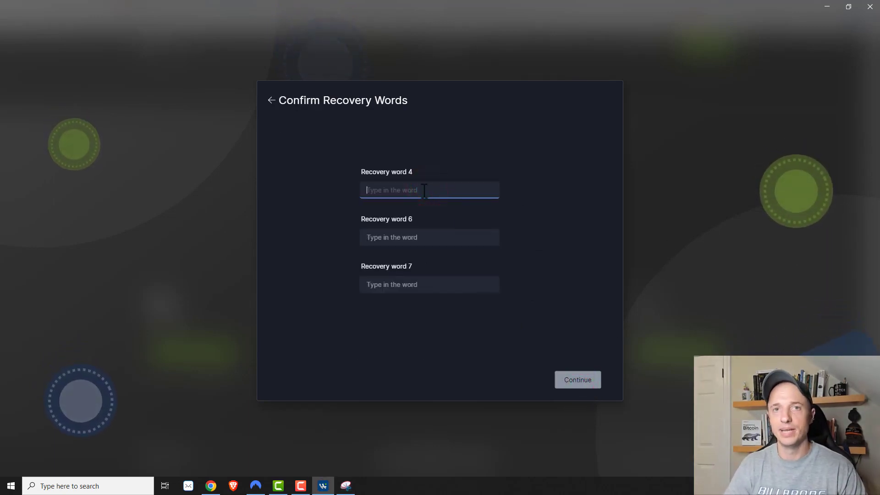
text(laundry)
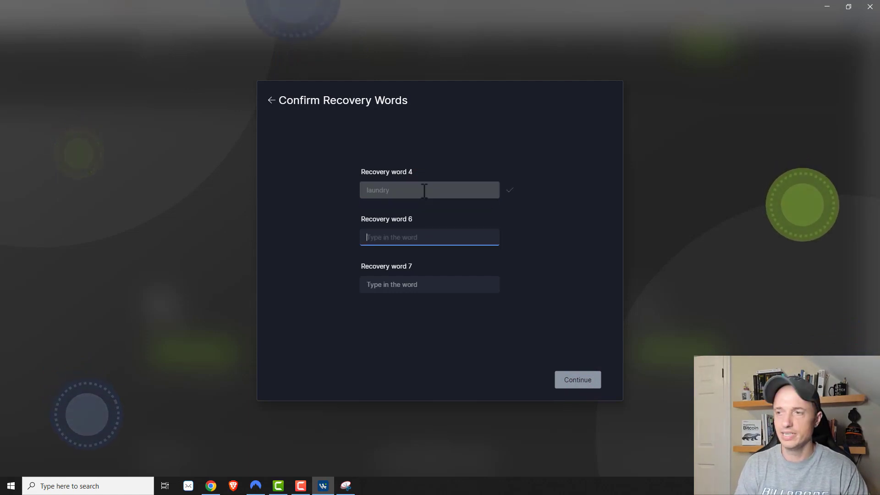
click(423, 236)
text(soda)
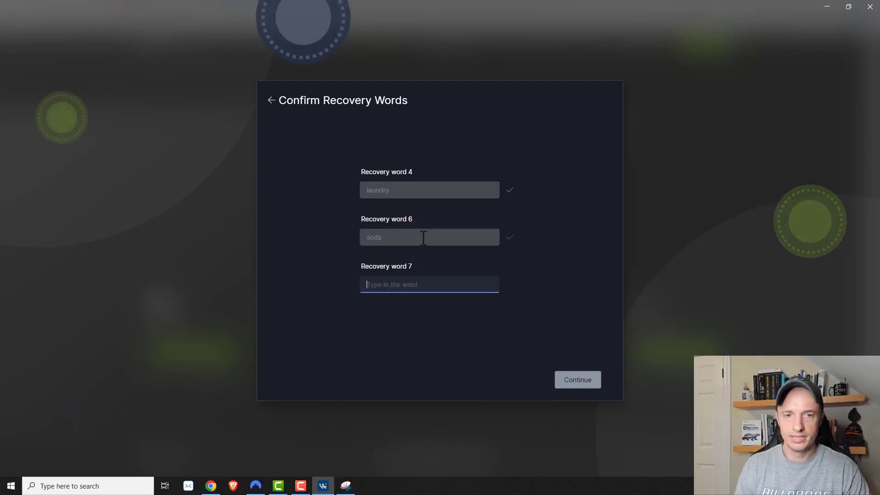
text(spi)
text(ce)
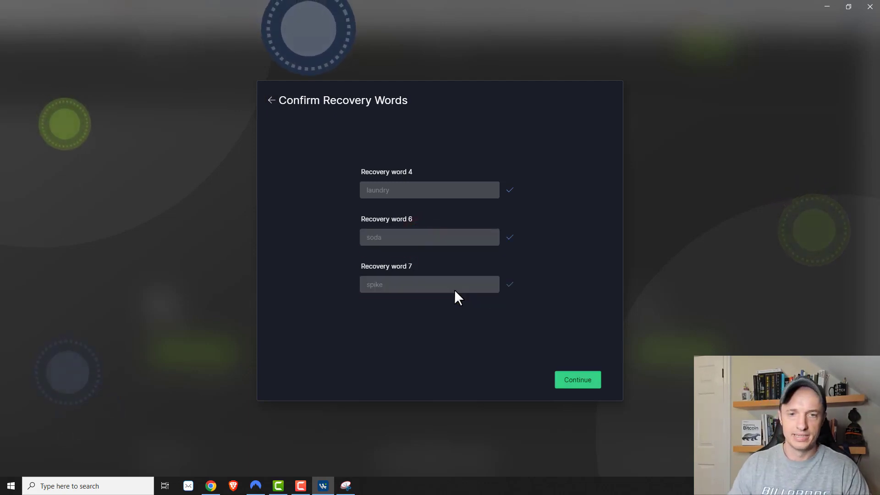
click(577, 378)
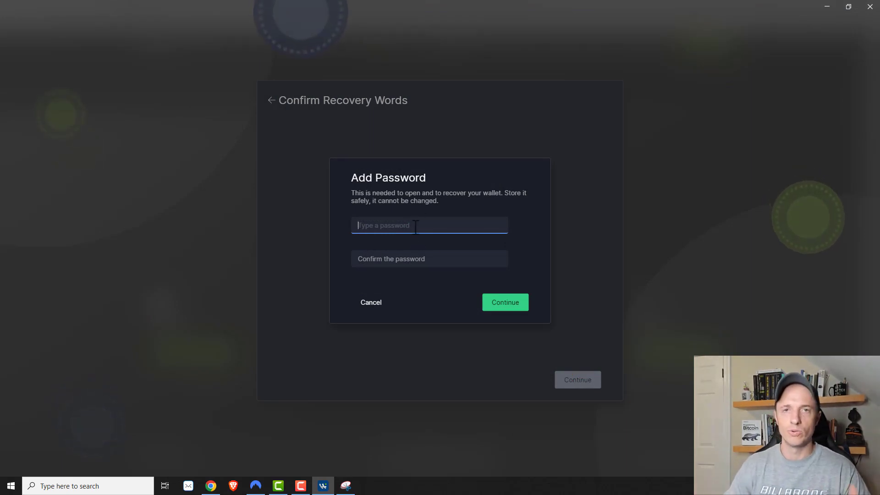
Step: Enter and confirm the new wallet's password, and accept it
text(••••)
click(423, 255)
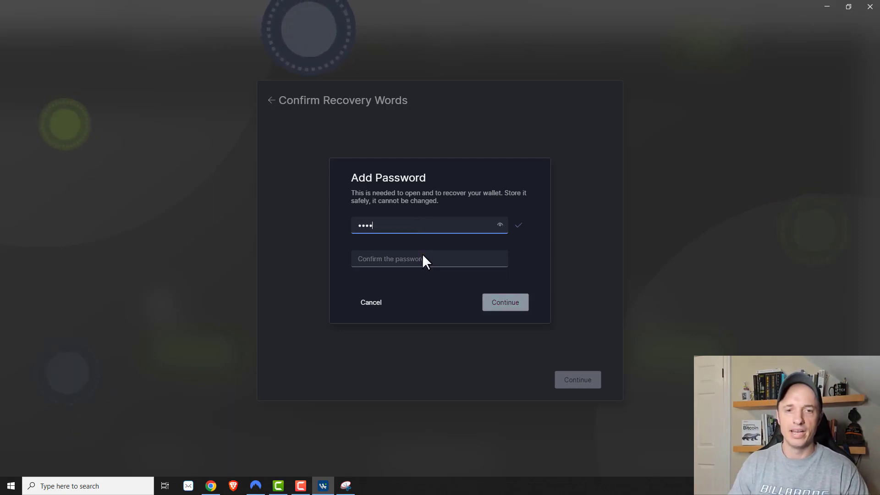
text(••••)
click(513, 301)
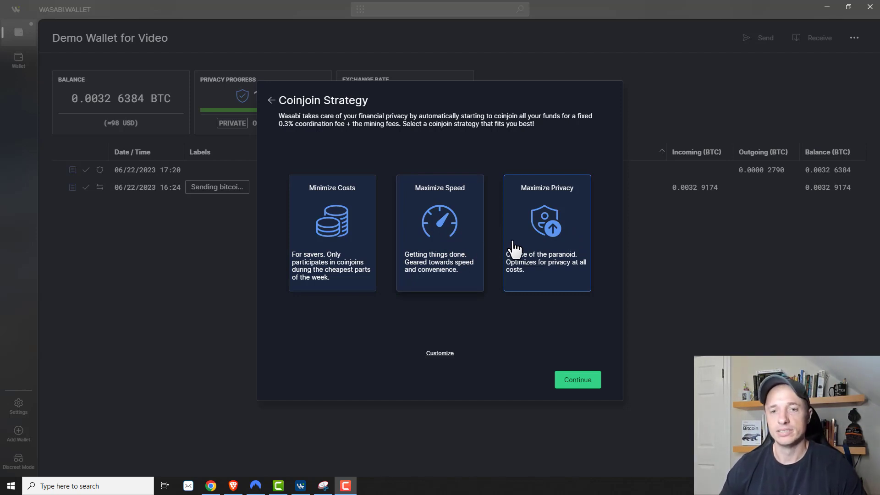
Step: Try an anonymity score target of 300 in the Maximize Privacy strategy's custom settings, view the time preference options, and cancel the changes
click(441, 352)
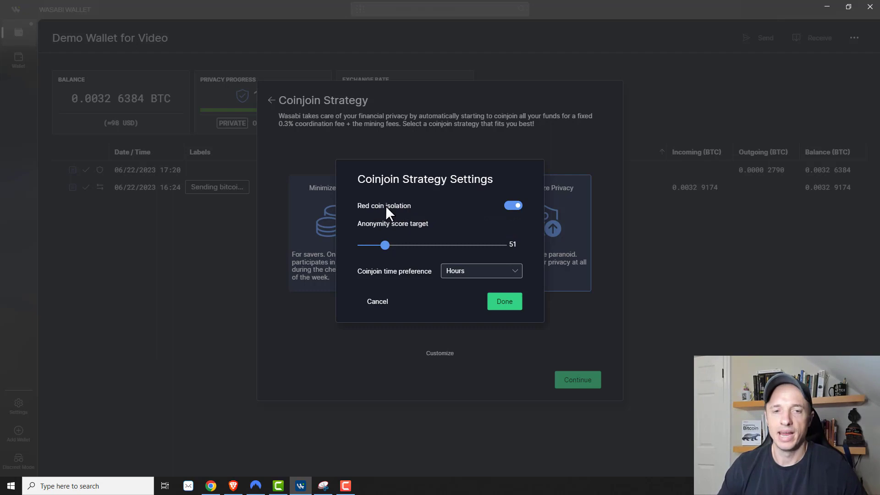
mouse_move(386, 207)
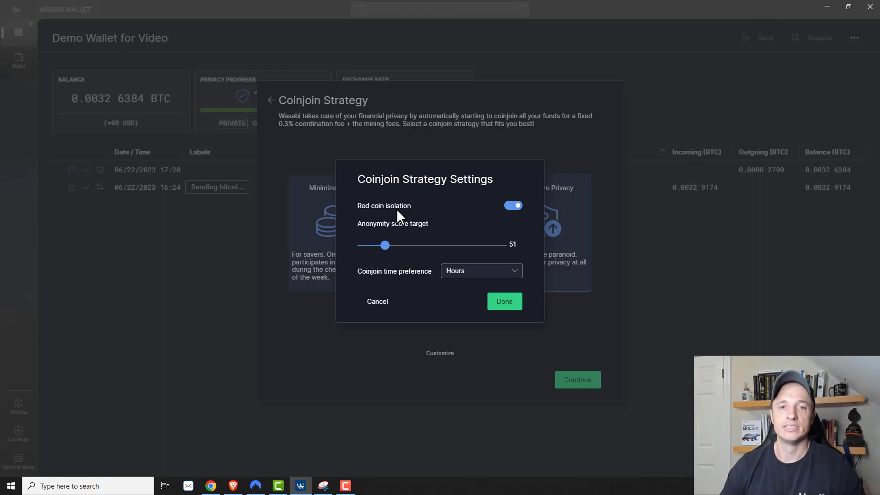
mouse_move(519, 212)
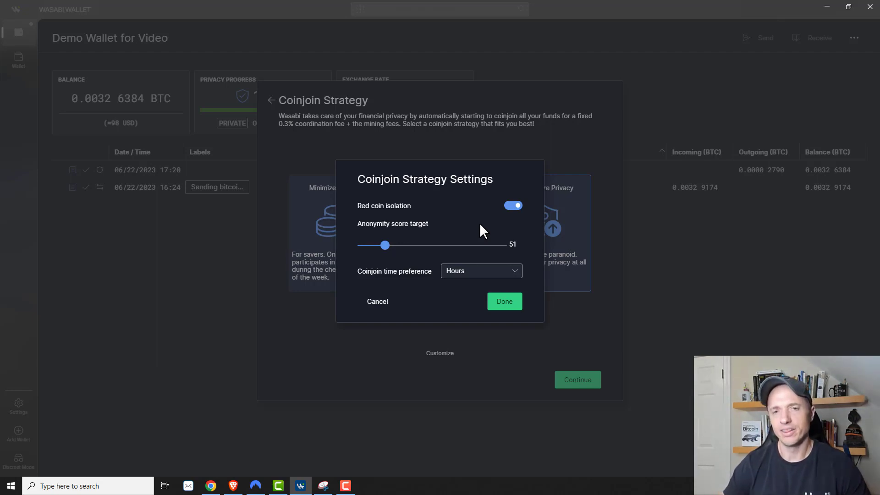
mouse_move(386, 245)
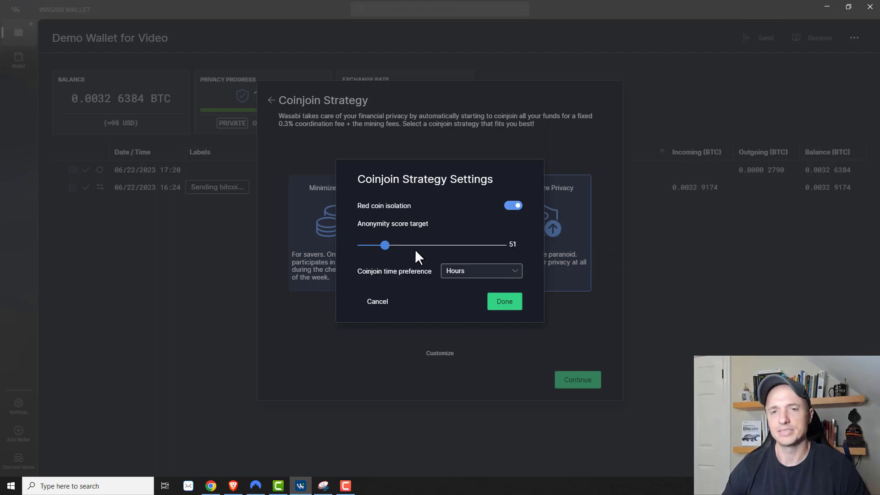
drag(386, 244, 526, 252)
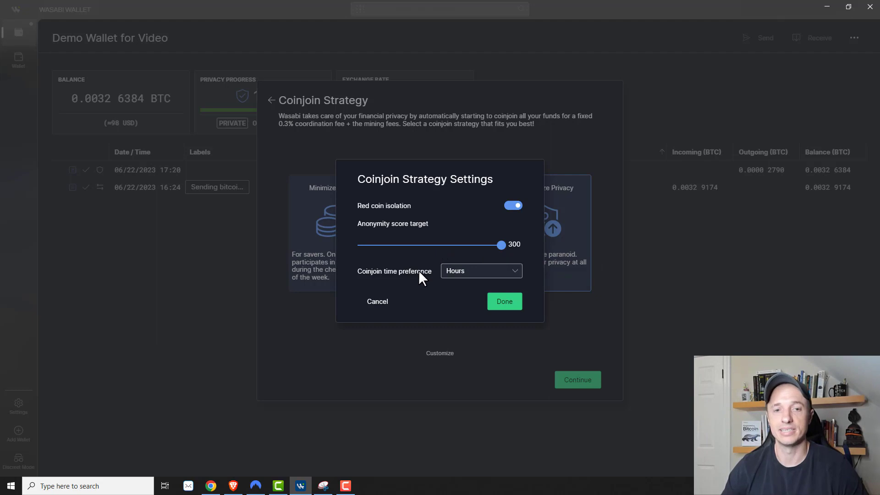
click(482, 270)
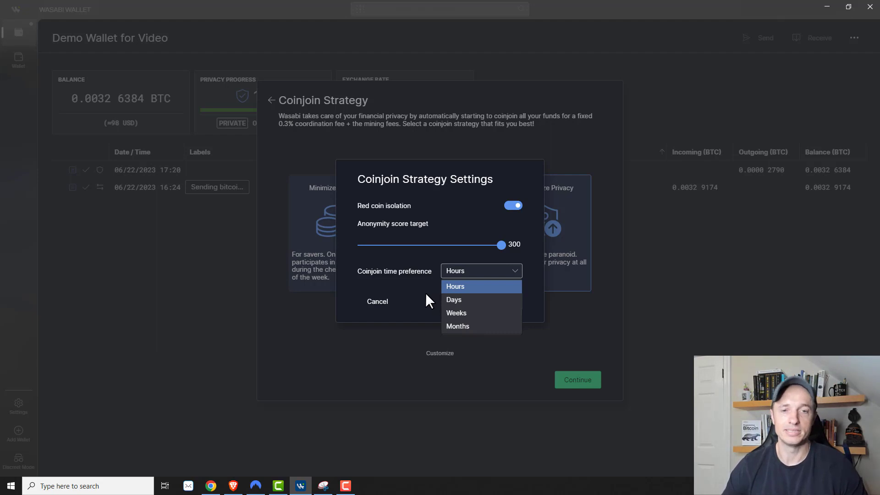
click(430, 280)
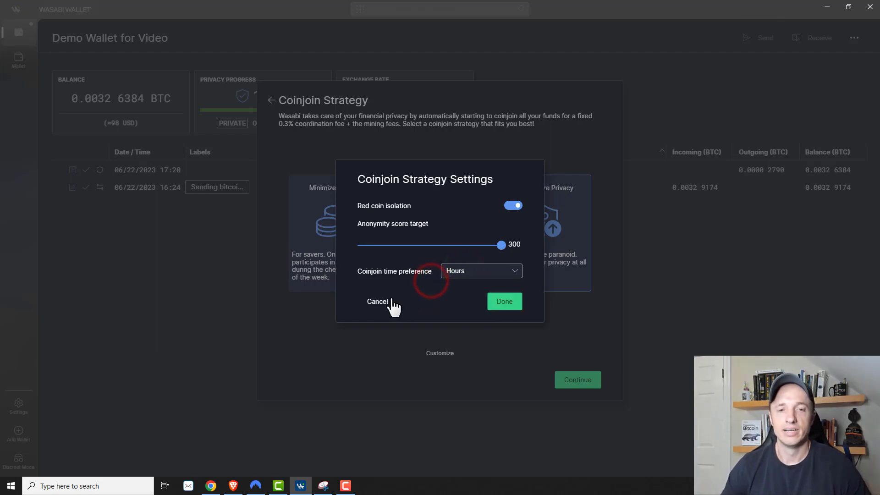
click(378, 301)
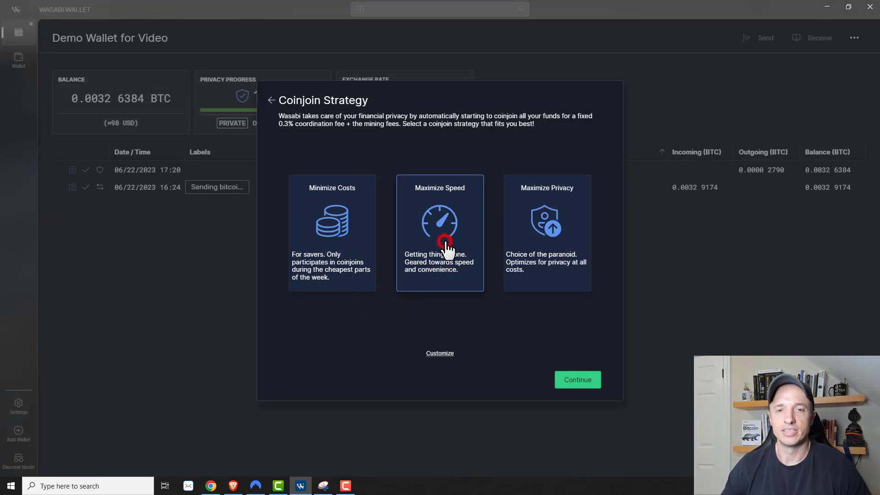
Step: Review the Maximize Speed strategy's red coin isolation, anonymity score target and coinjoin time preference, and close its custom settings
click(441, 354)
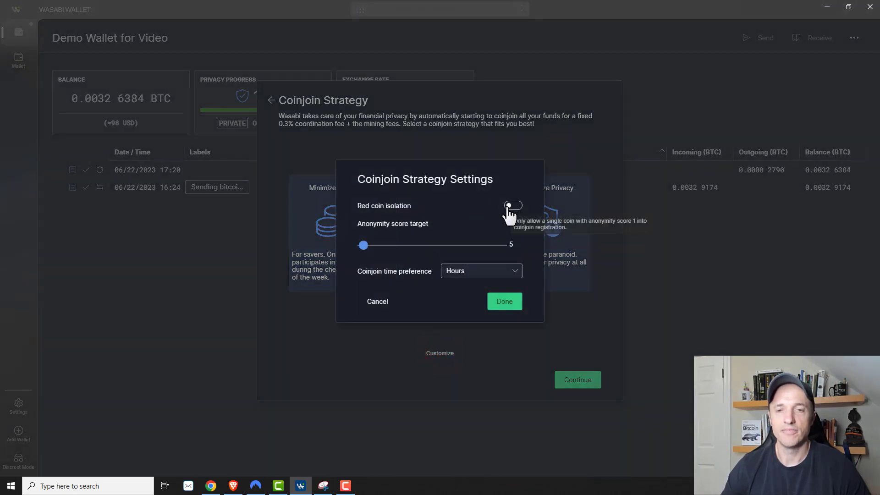
mouse_move(510, 212)
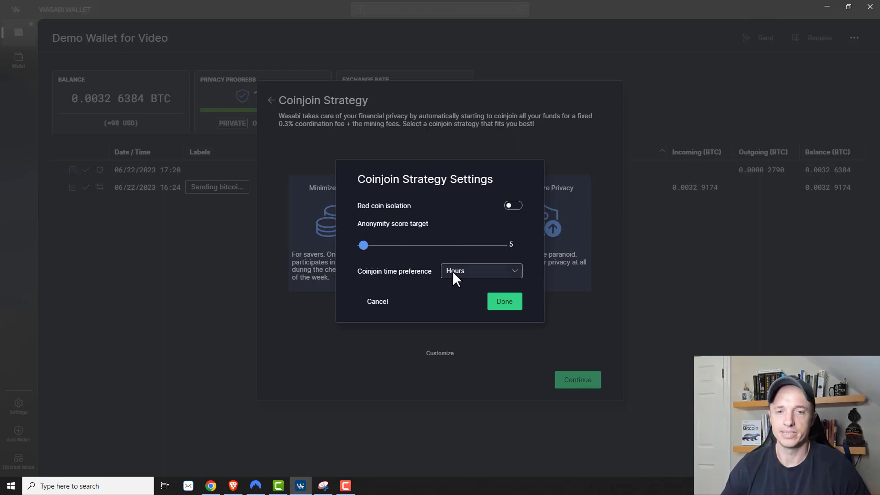
mouse_move(475, 272)
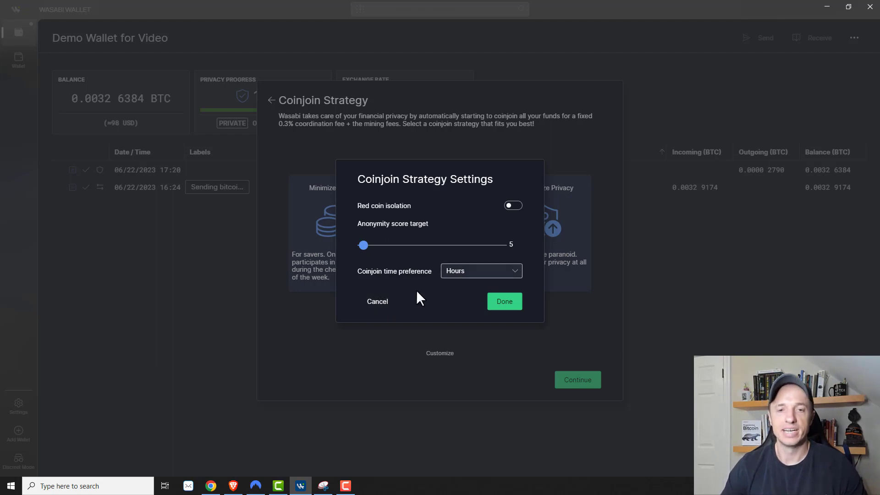
click(494, 301)
Step: Review the Minimize Costs strategy's custom settings, including the coinjoin time preference options, without changing them
click(444, 354)
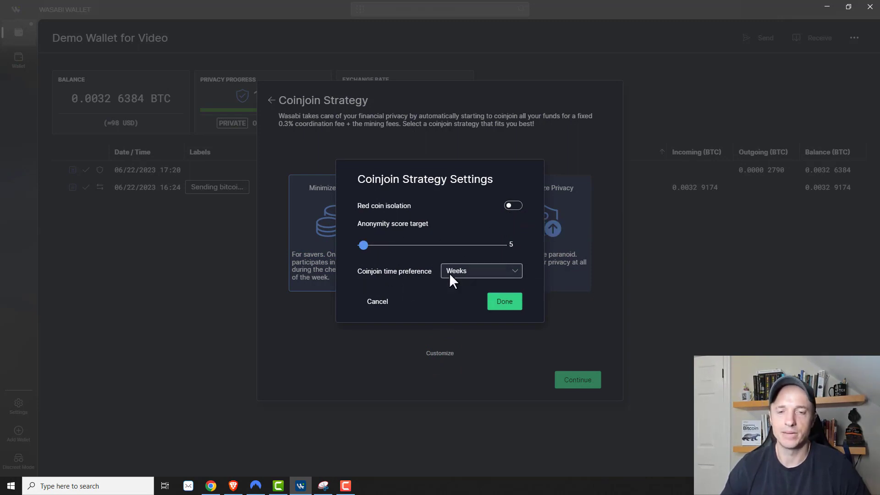
click(466, 271)
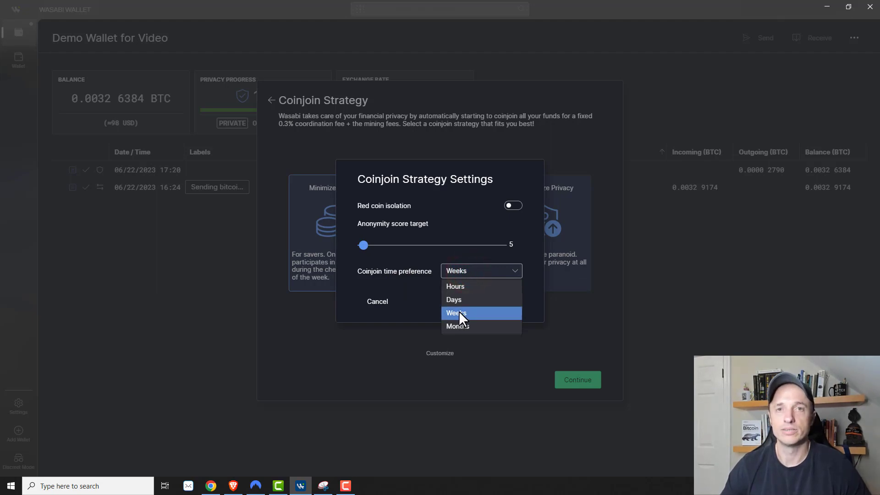
click(414, 282)
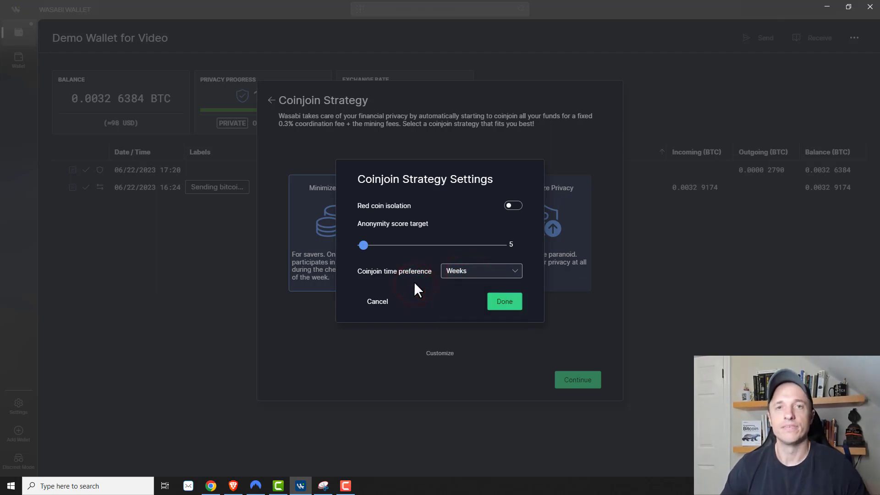
click(506, 302)
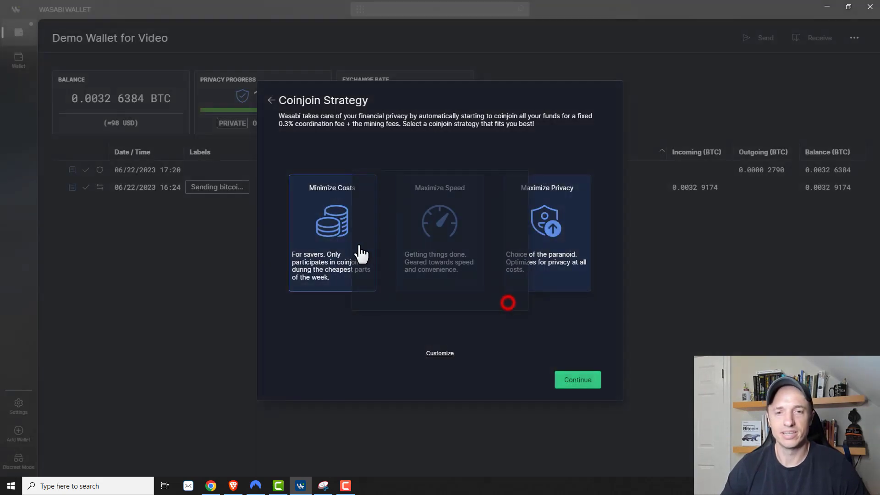
click(440, 354)
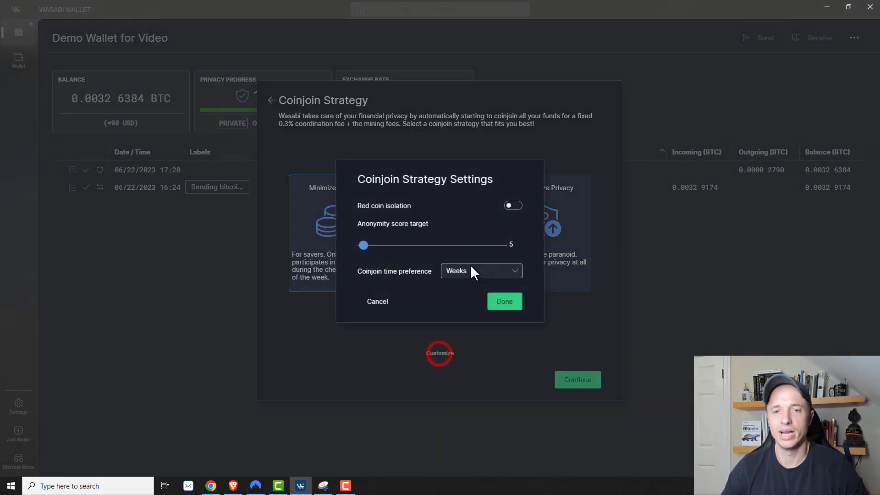
click(507, 306)
Step: Choose the Maximize Speed coinjoin strategy and accept the coinjoin settings
click(447, 250)
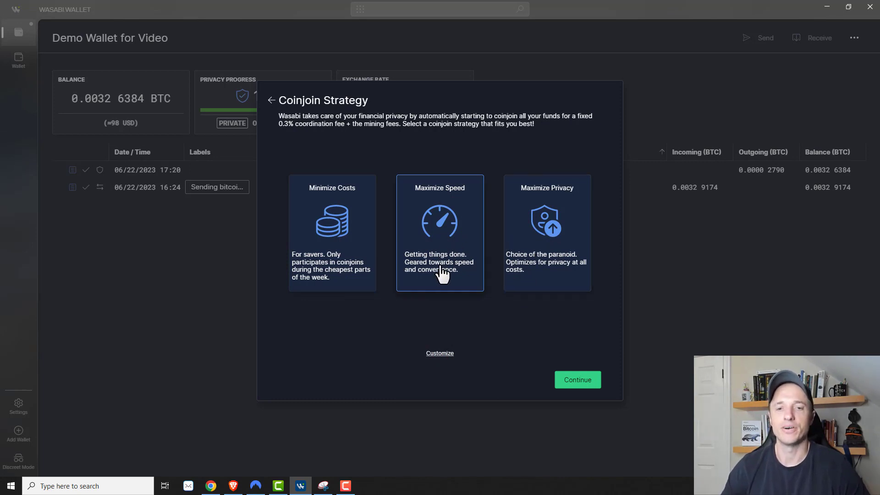
click(578, 381)
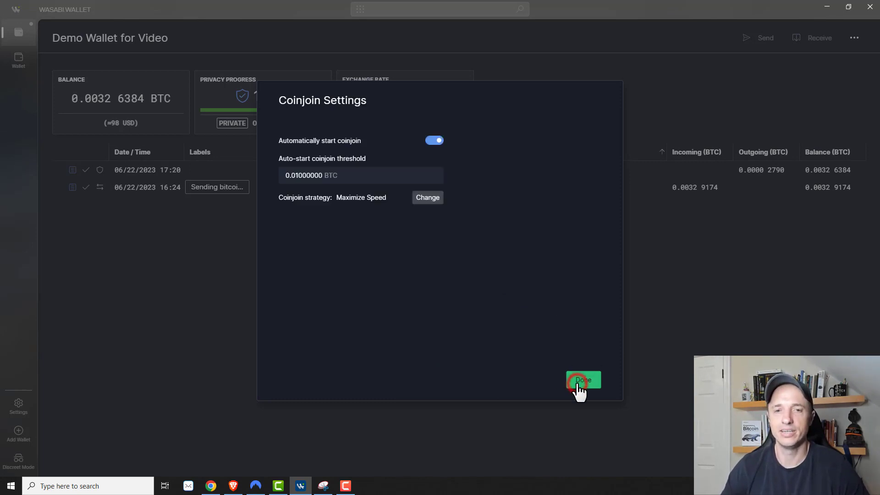
click(579, 381)
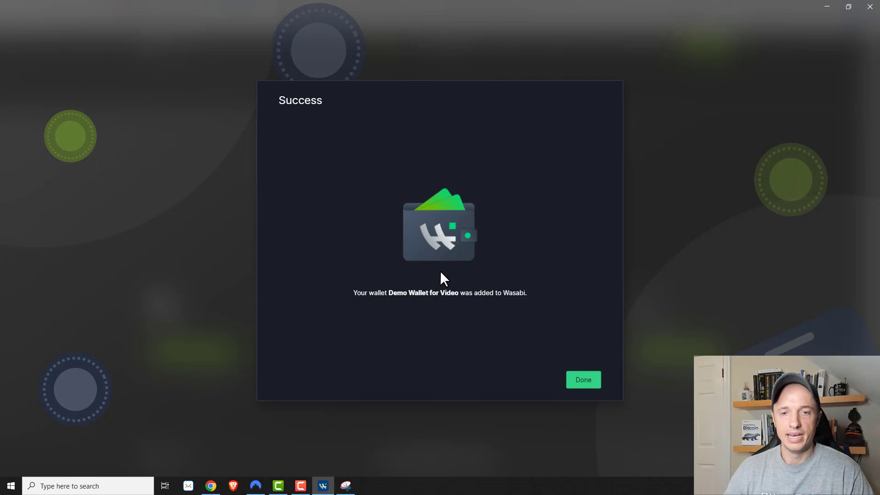
Step: Finish adding the demo wallet and open it by entering the wallet password
click(577, 380)
text(****)
click(541, 316)
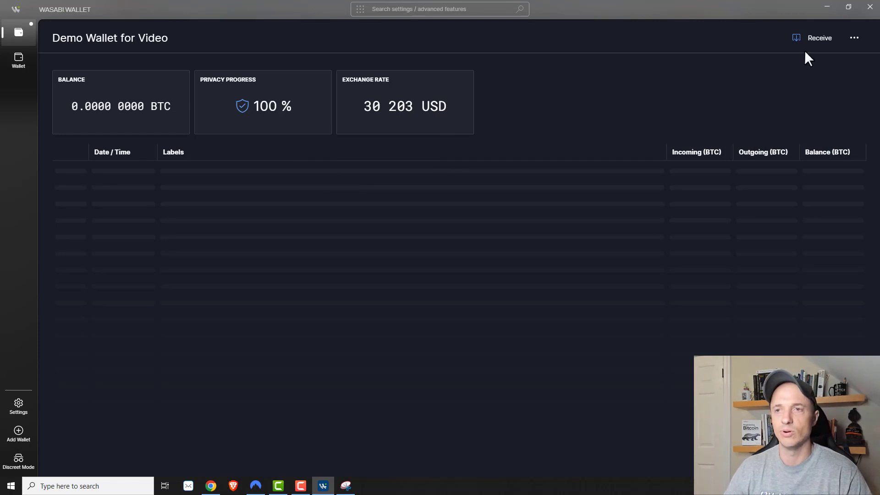
Step: Generate a receive address labelled "Sending bitcoin to myself", view its QR code, and close it
click(819, 39)
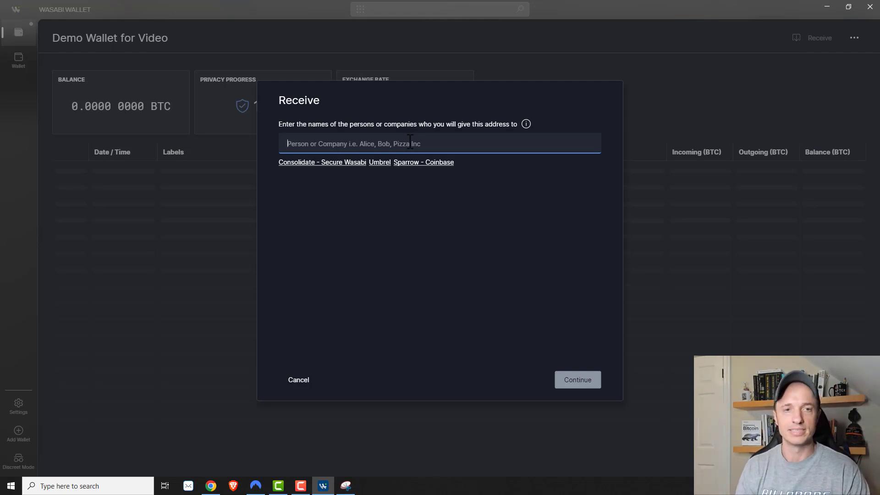
text(Sending bitcoin to myself)
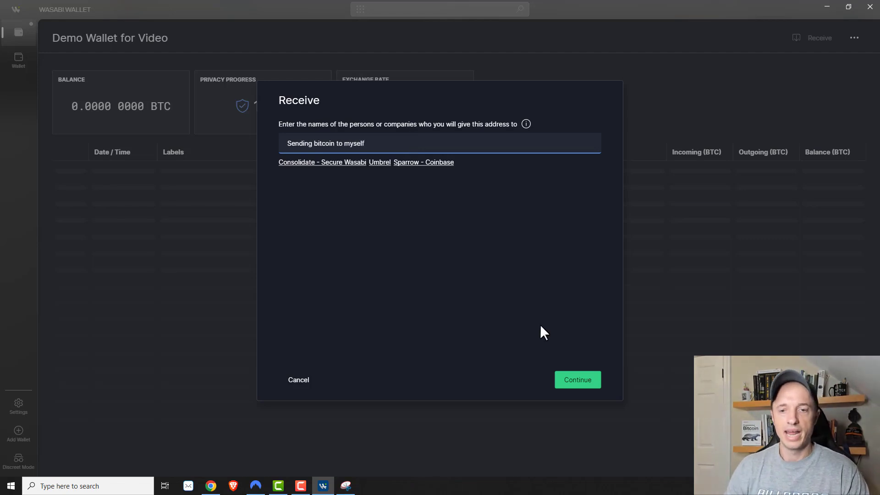
click(578, 381)
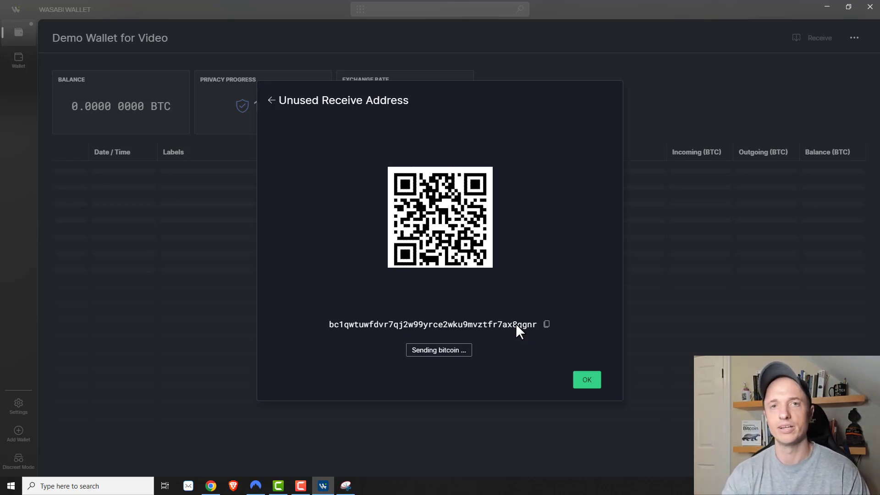
mouse_move(458, 229)
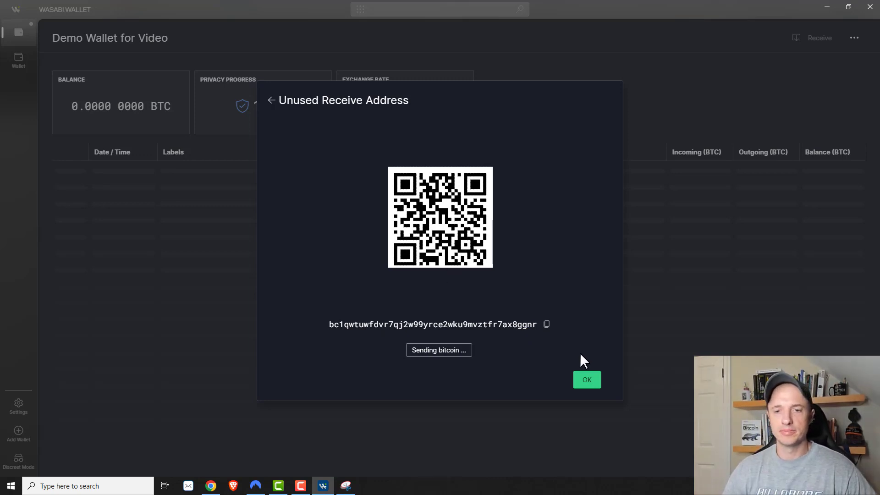
click(589, 385)
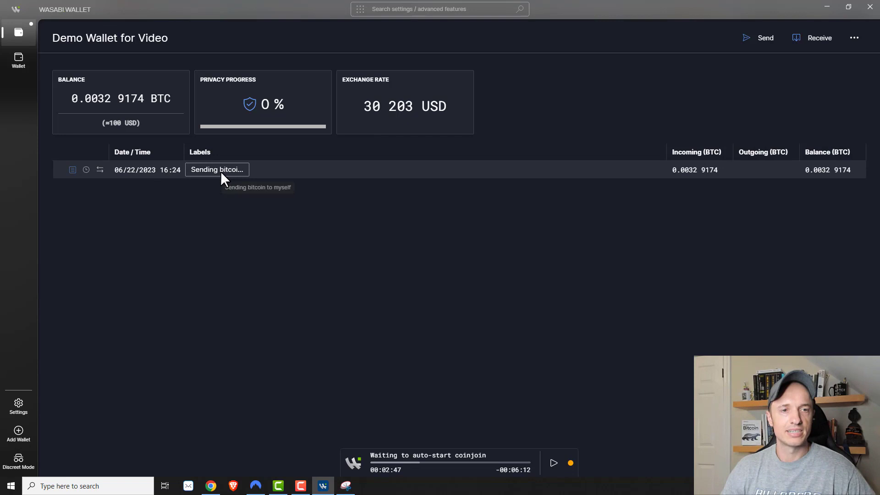
Step: Copy the incoming transaction's ID from its details and look it up on mempool.space in a new Chrome tab
click(72, 171)
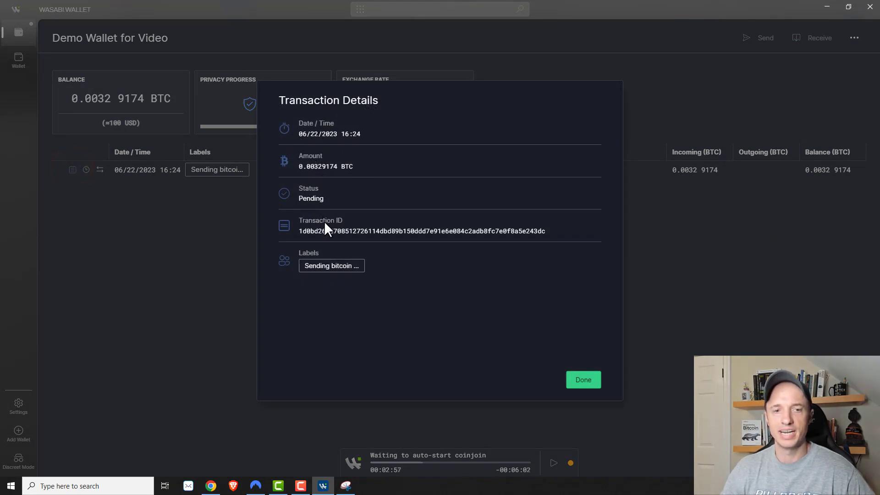
click(552, 231)
click(211, 486)
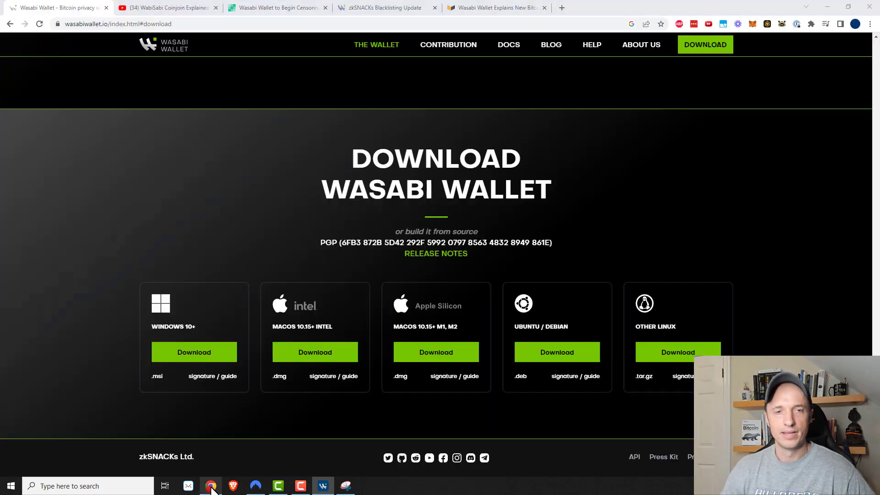
click(561, 7)
click(553, 25)
text(mem)
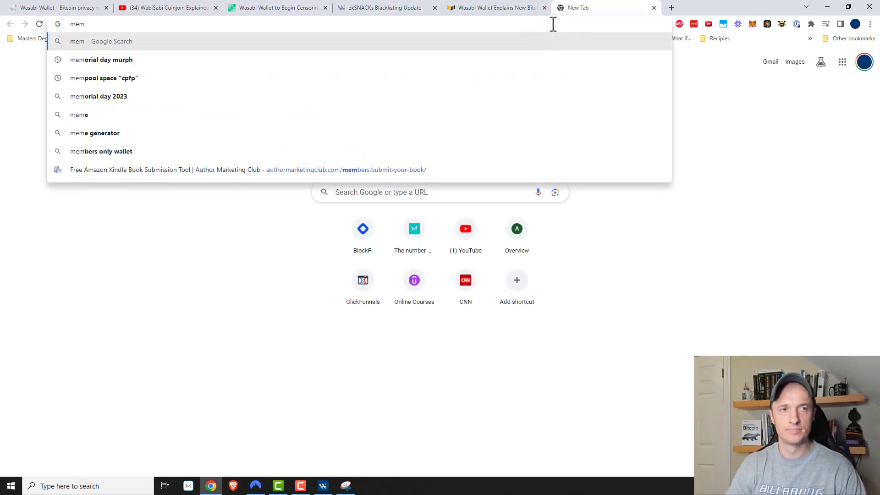
text(pool.space)
key(Return)
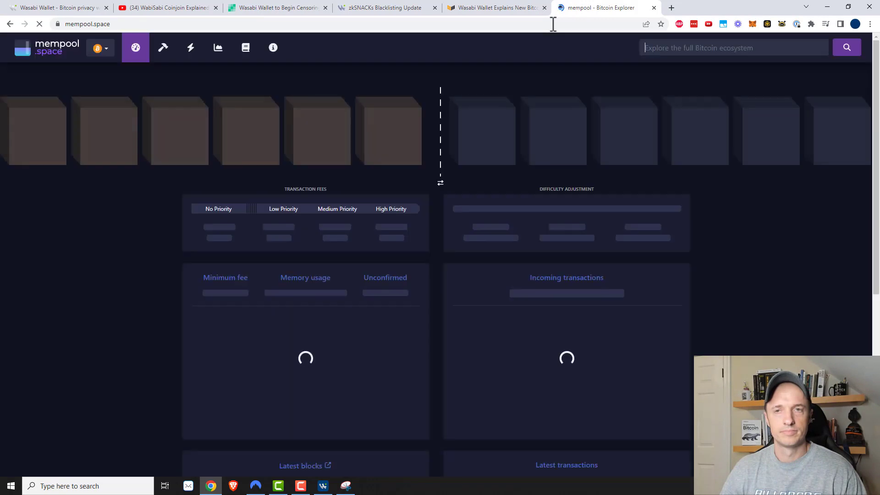
click(709, 44)
key(ctrl+v)
click(841, 51)
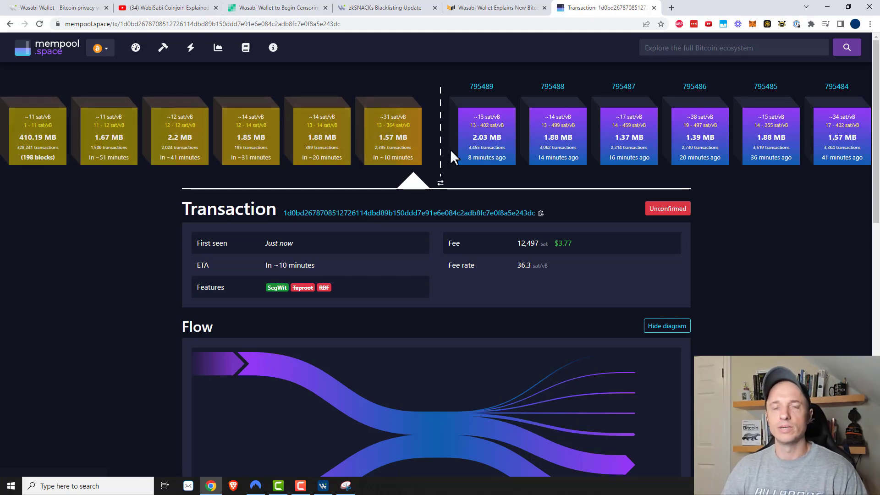
Step: Examine the transaction's flow, inputs and outputs on mempool.space, and return to Wasabi Wallet to close the transaction details
scroll(460, 155, down, 3)
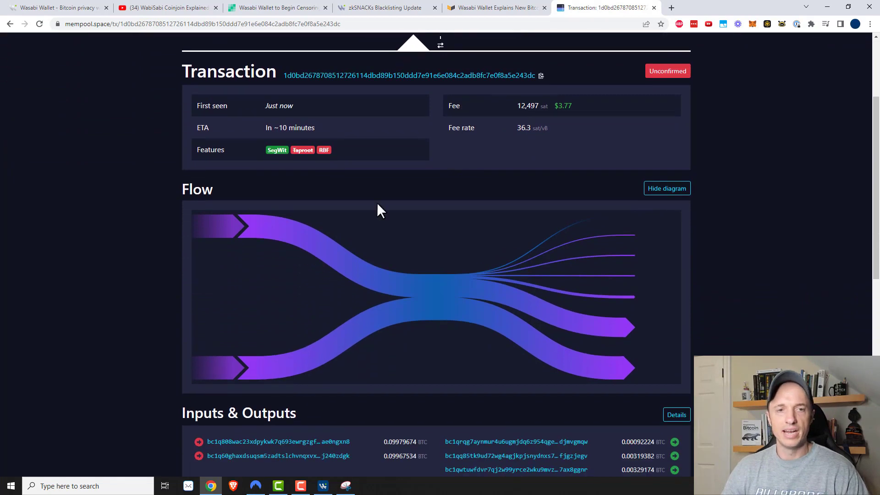
scroll(367, 207, down, 5)
scroll(388, 287, down, 1)
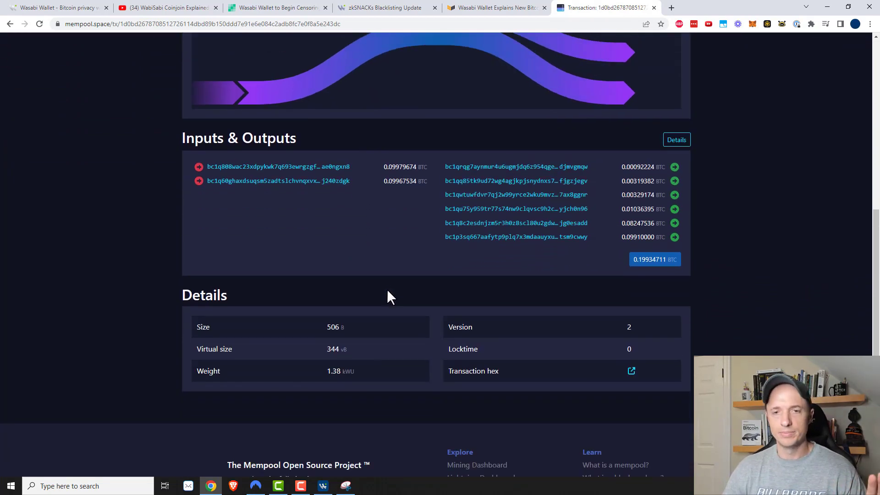
scroll(388, 287, up, 6)
scroll(391, 294, up, 3)
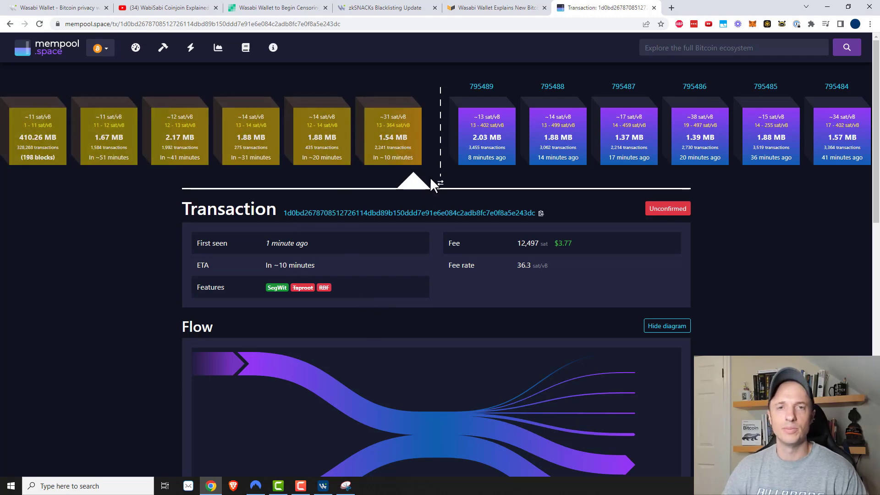
click(323, 486)
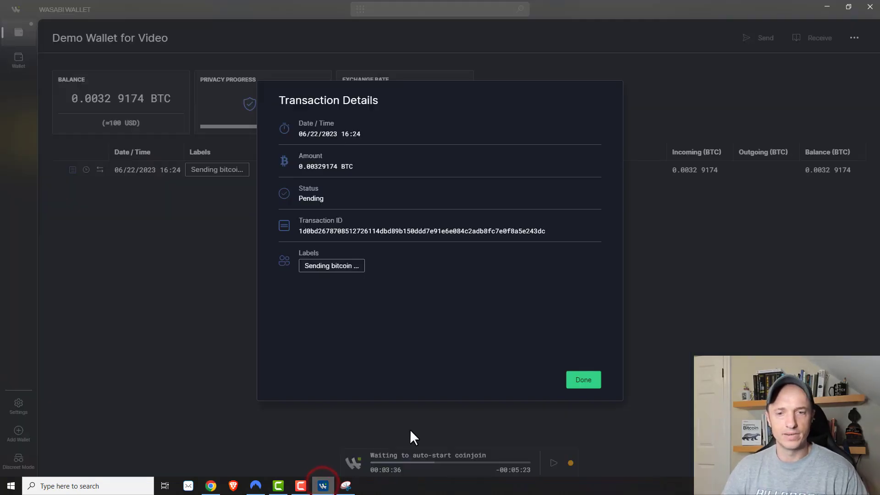
click(583, 384)
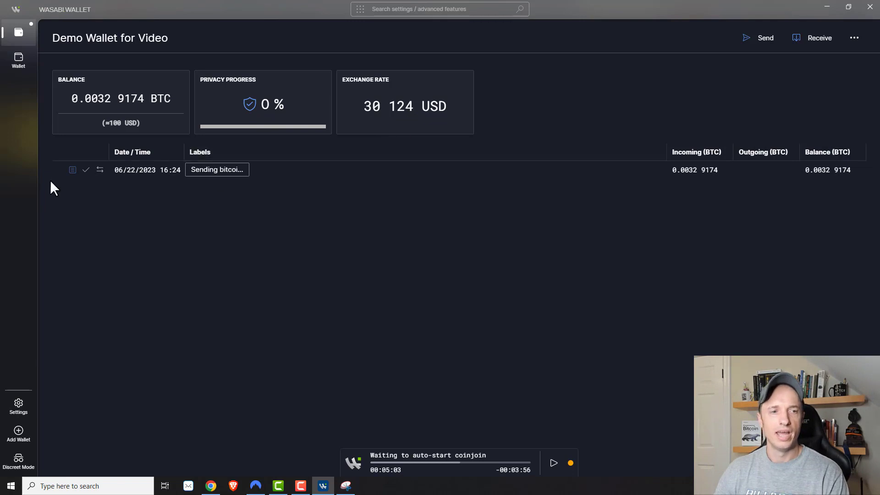
Step: Open the application settings, preview the light theme, and turn Dark mode back on
mouse_move(85, 169)
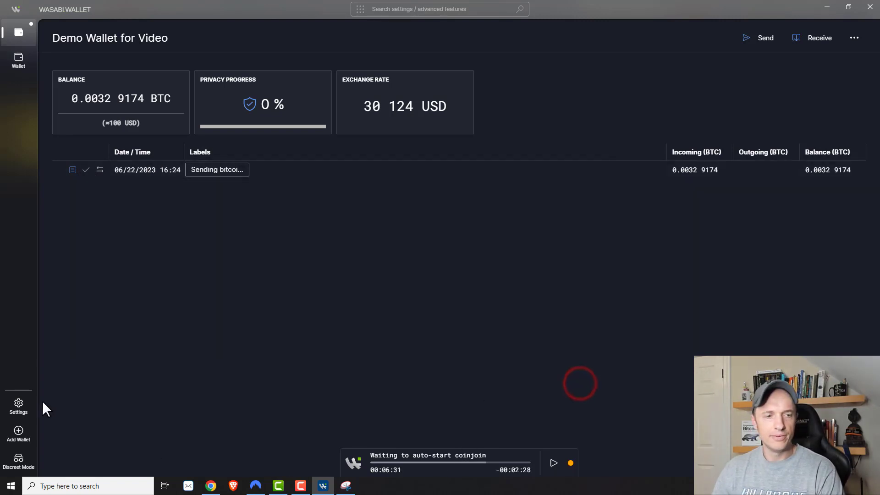
click(21, 407)
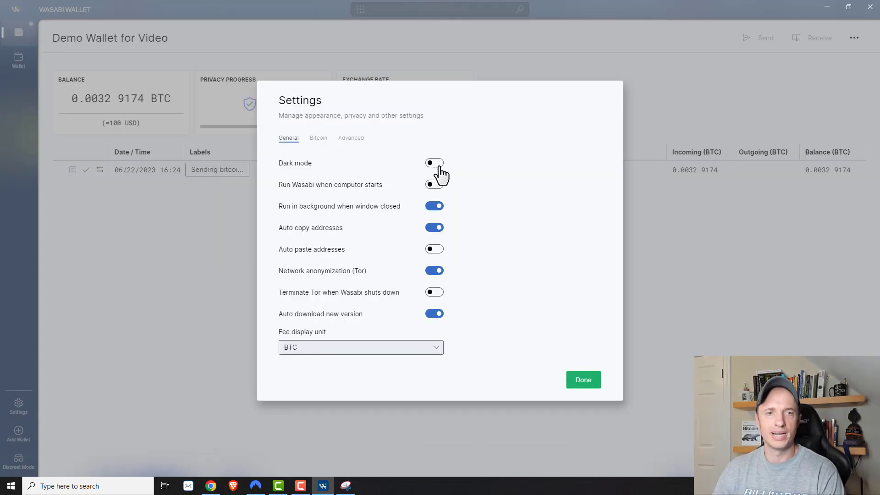
click(434, 163)
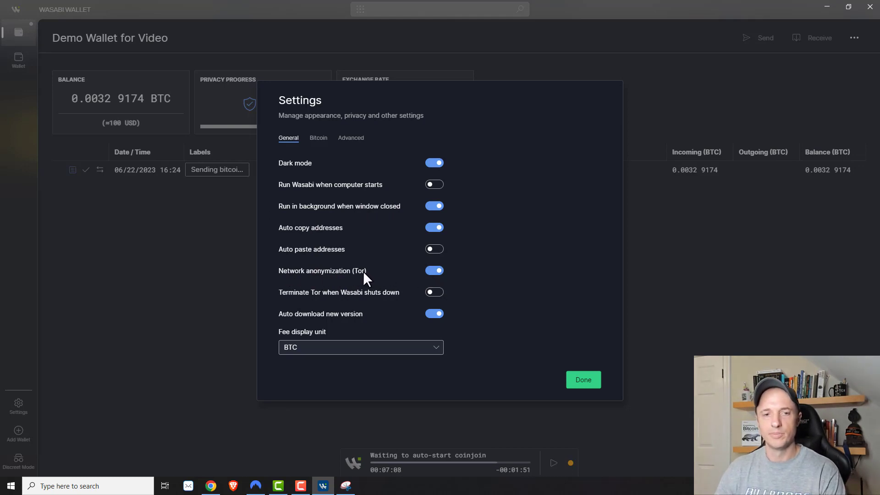
Step: Review the Bitcoin settings, keeping the network on Main, and check the Enable GPU option in the Advanced settings
click(319, 139)
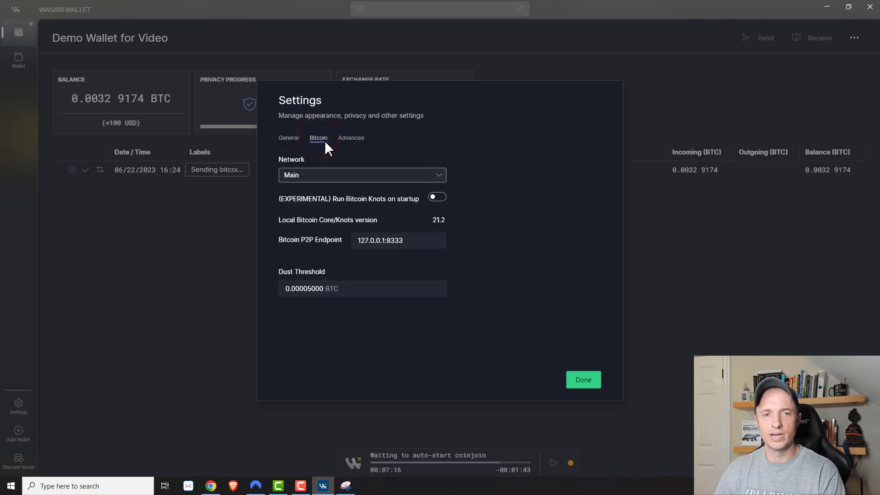
click(401, 170)
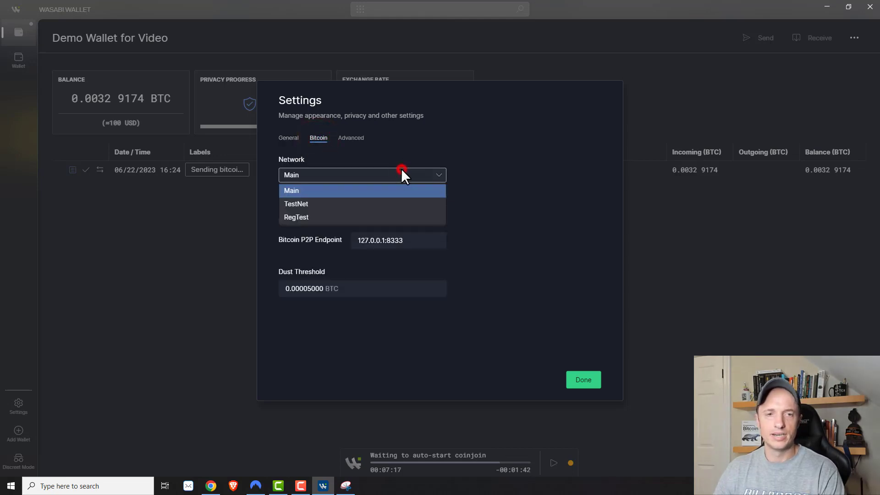
click(317, 186)
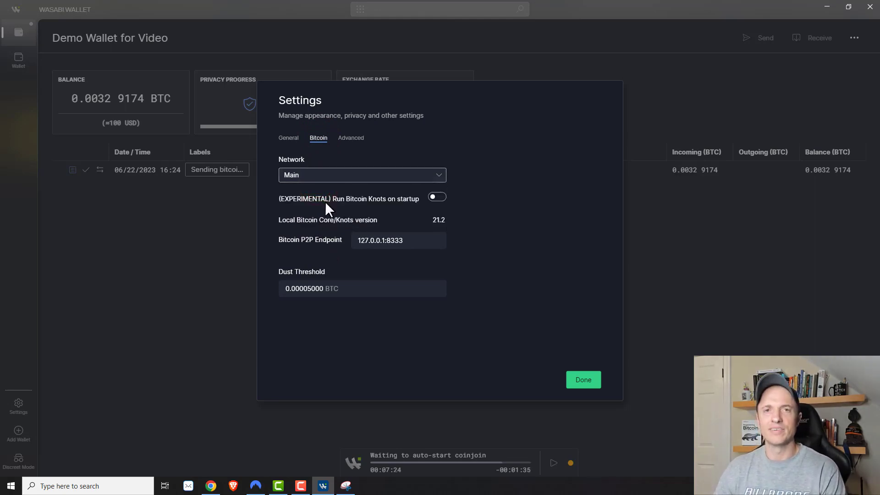
click(351, 138)
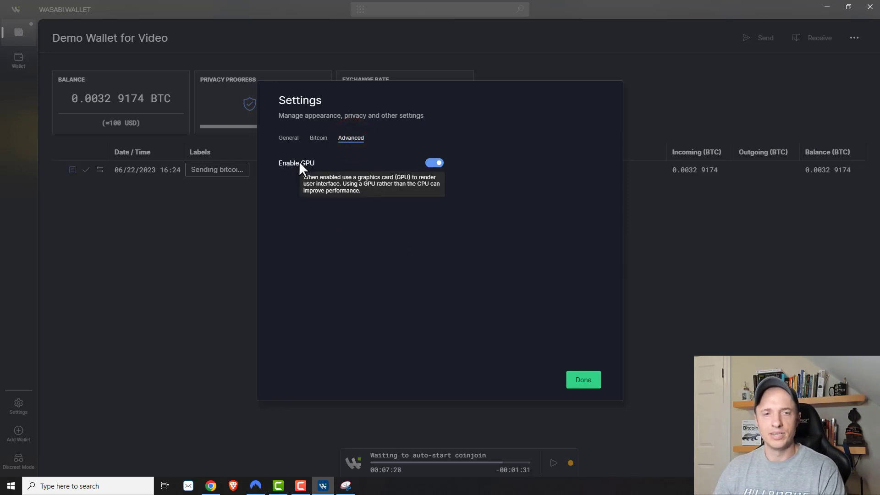
mouse_move(299, 159)
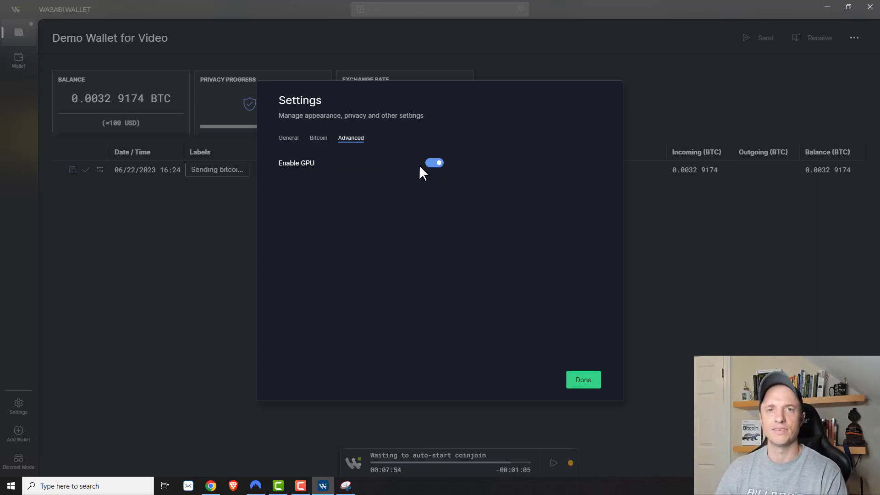
Step: Revisit the General and Bitcoin settings and close the settings dialog
click(289, 138)
click(320, 138)
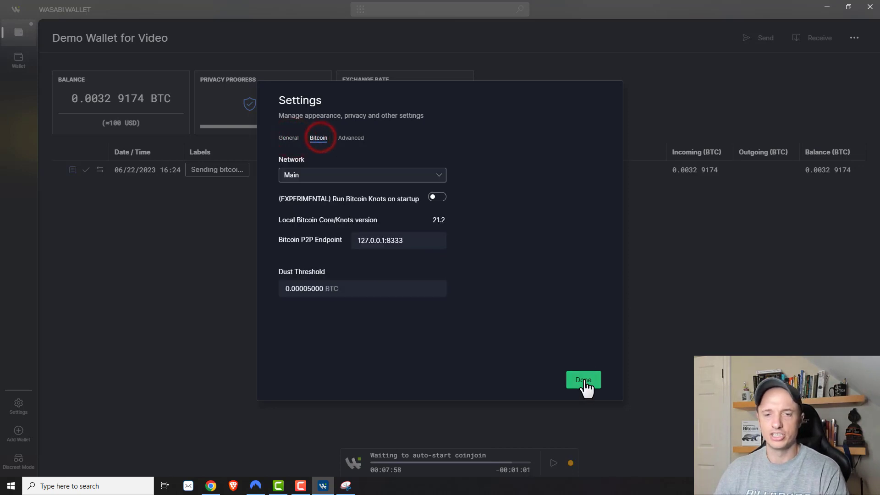
click(289, 138)
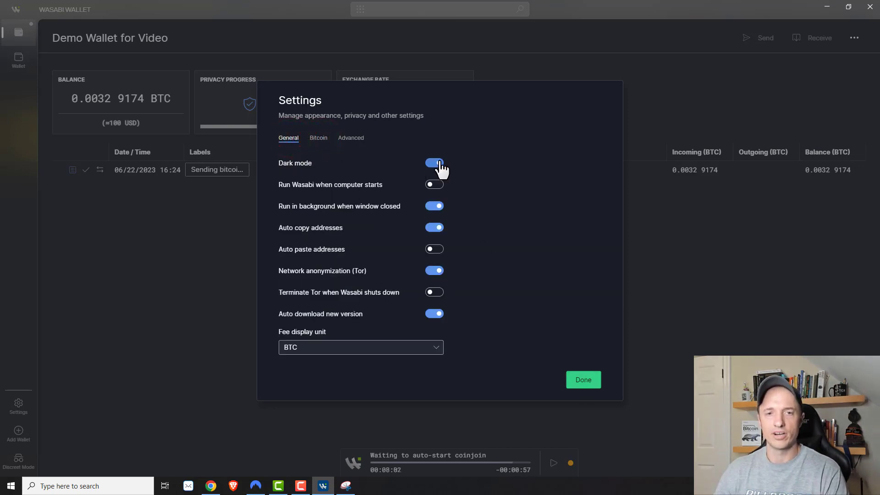
click(587, 380)
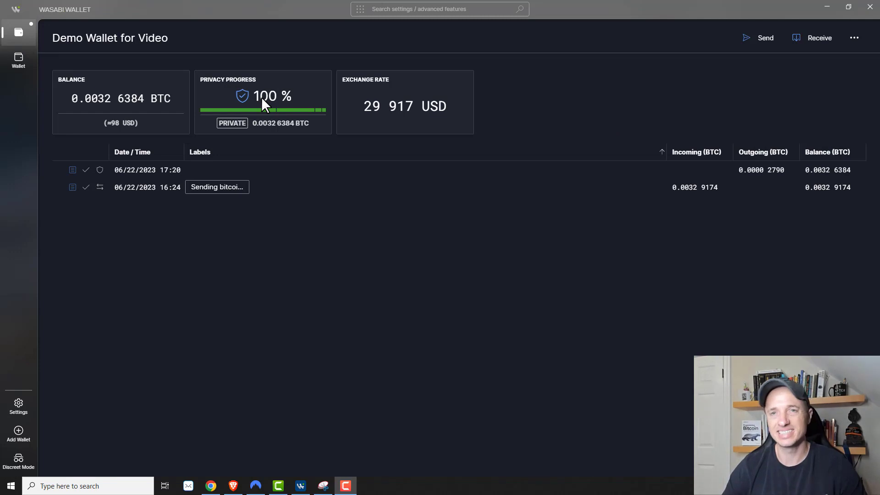
Step: Review the demo wallet's coinjoin settings and strategy options, keep Maximize Speed, and close the dialog
click(854, 39)
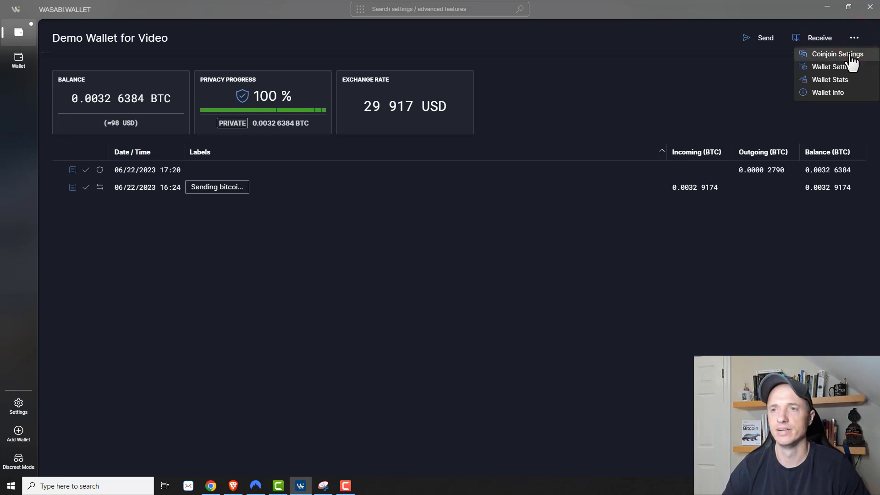
click(846, 55)
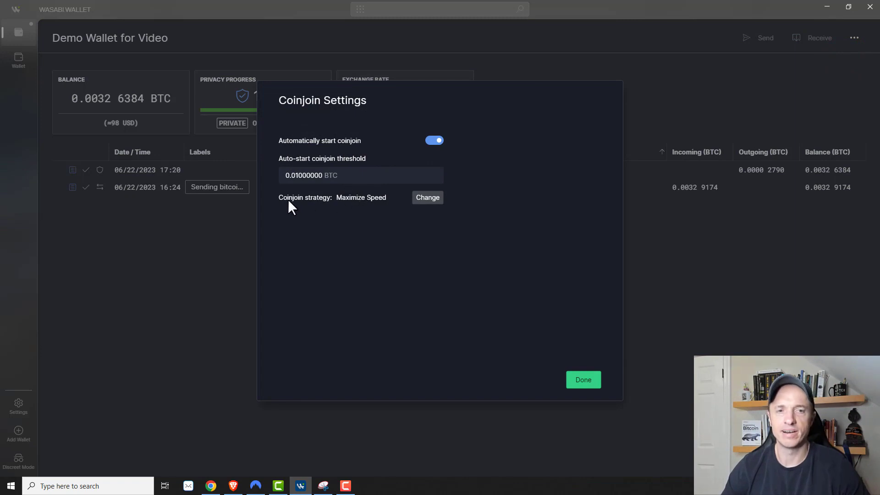
click(428, 198)
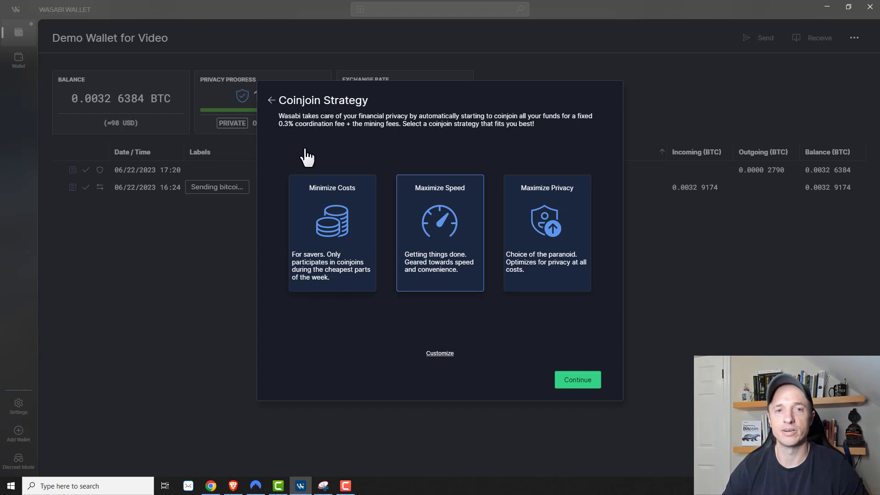
click(586, 384)
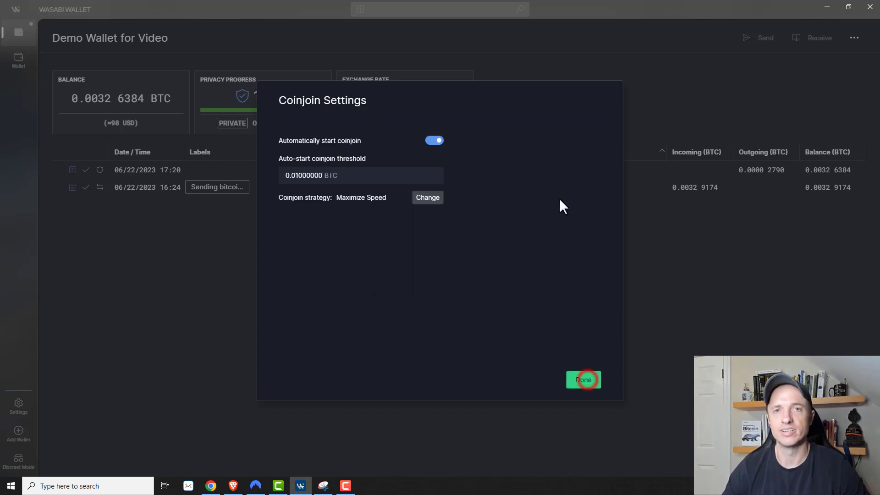
click(586, 381)
Step: View the demo wallet's settings with the recovery words verification option and close them
click(854, 38)
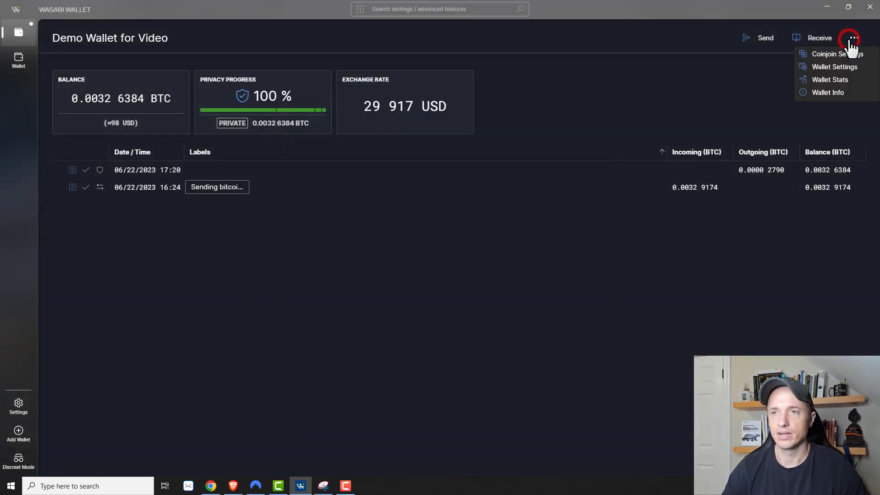
click(839, 67)
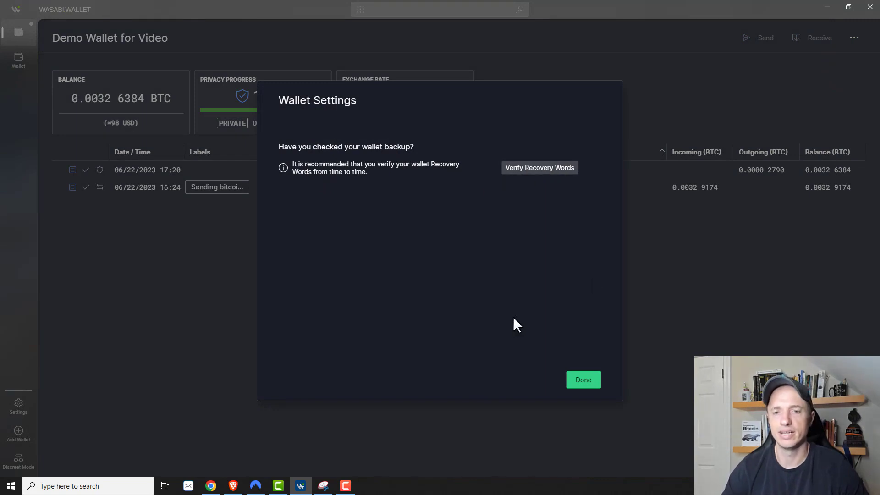
click(585, 380)
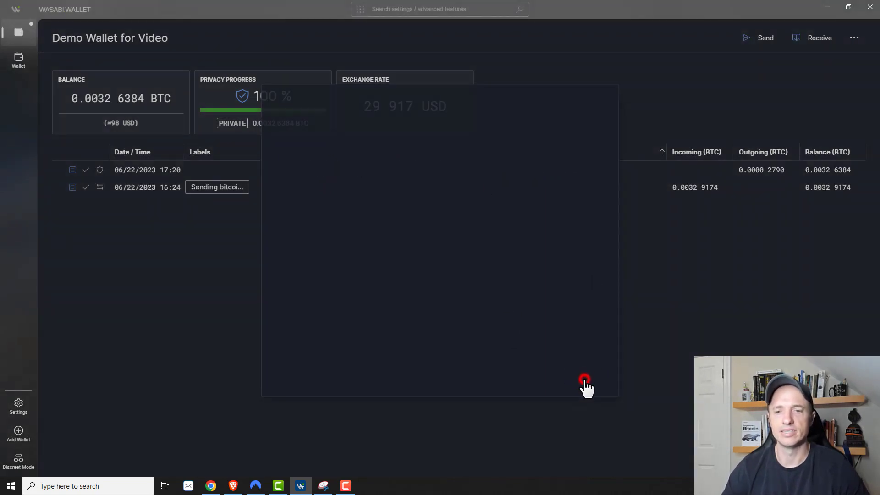
Step: Examine the demo wallet's stats, including coin, transaction and address counts, and close them
click(854, 38)
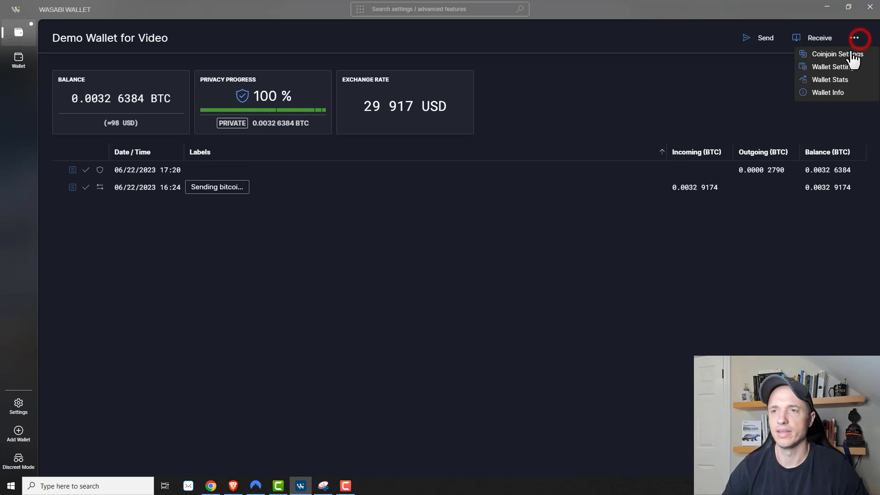
click(834, 82)
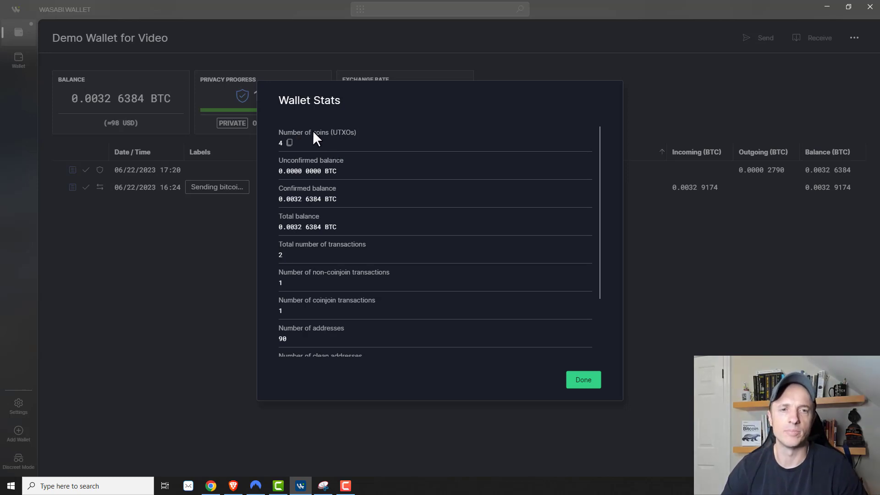
click(334, 132)
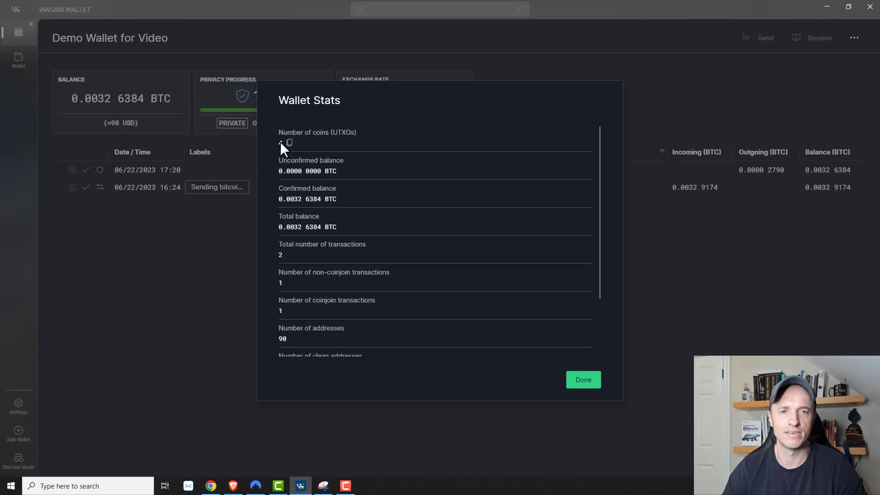
scroll(321, 257, down, 3)
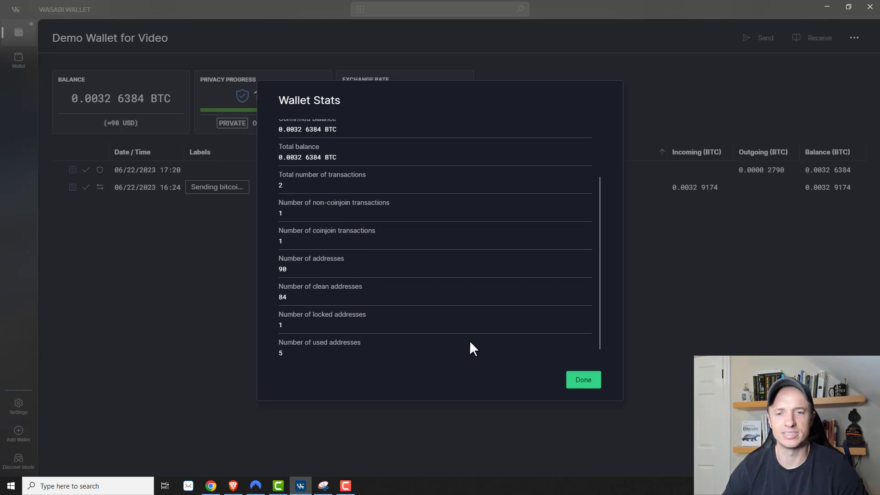
click(590, 380)
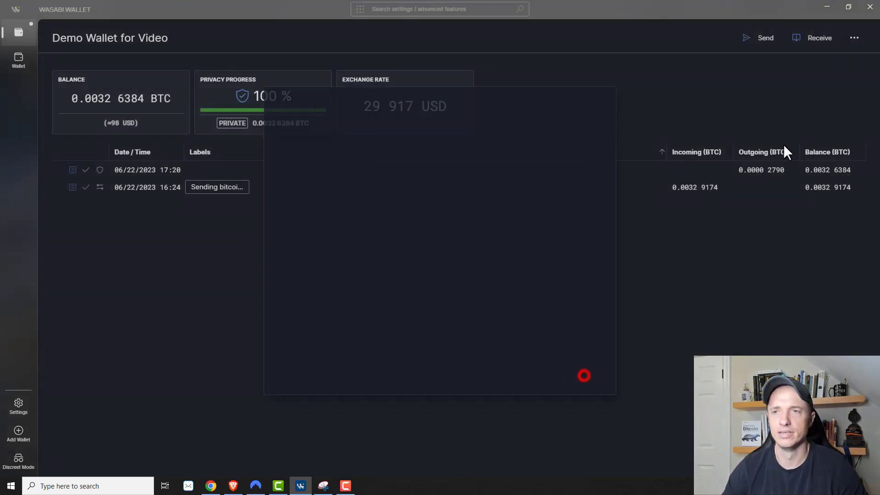
Step: Open the demo wallet's Wallet Info by entering the wallet password
click(854, 37)
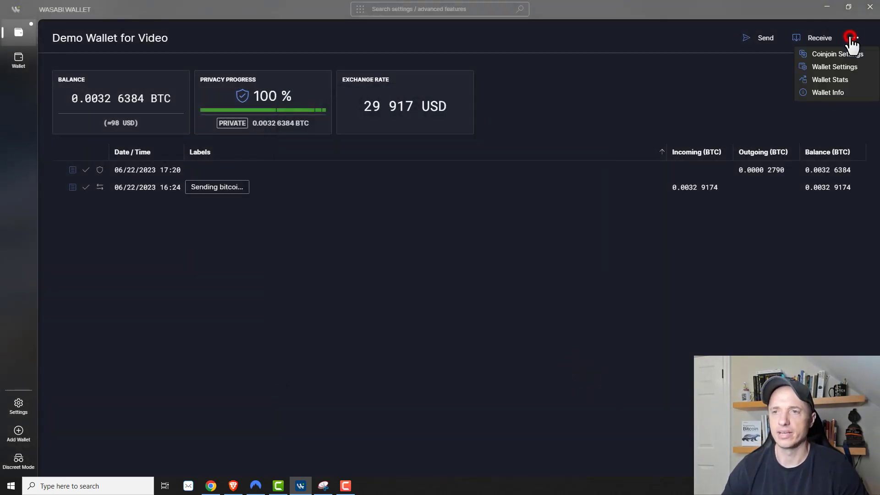
click(835, 92)
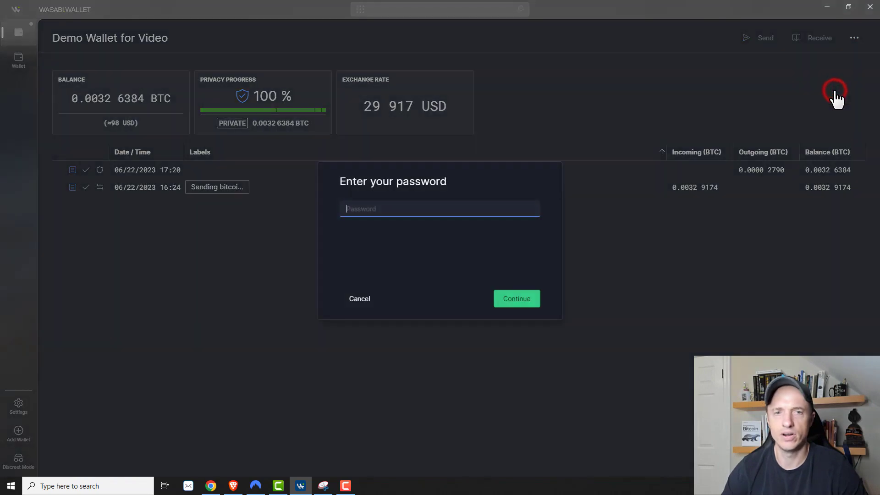
text(••)
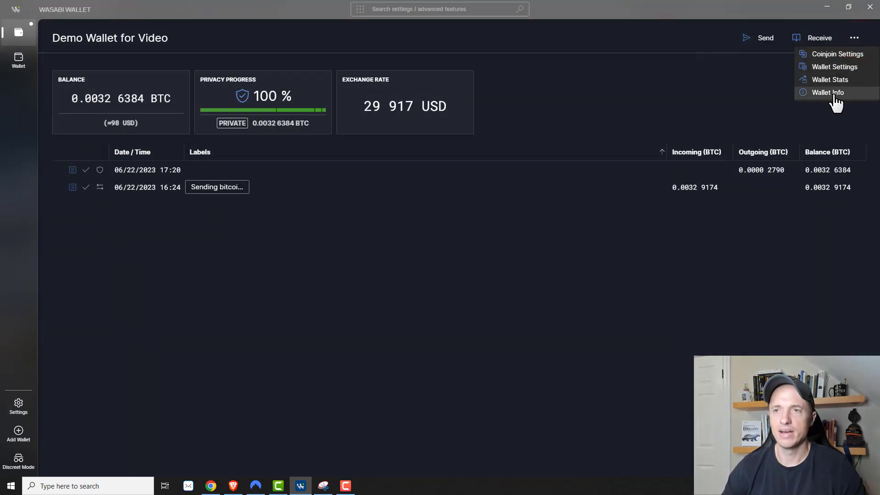
click(833, 94)
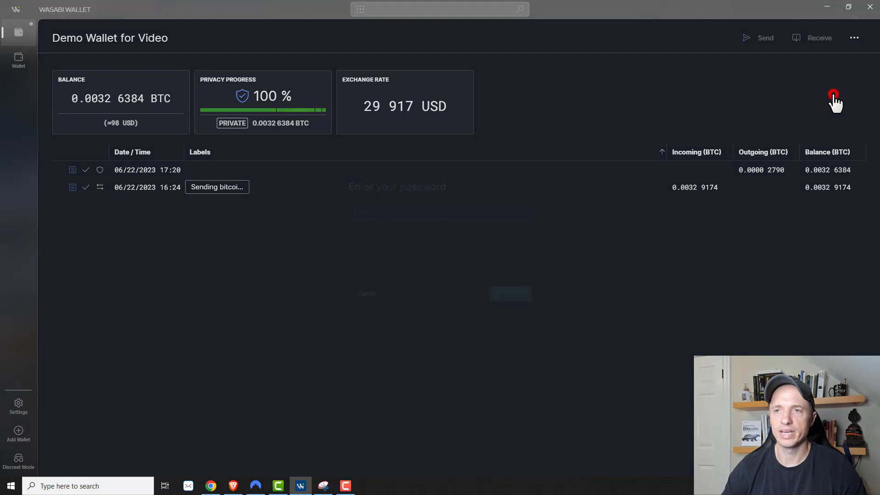
text(••••)
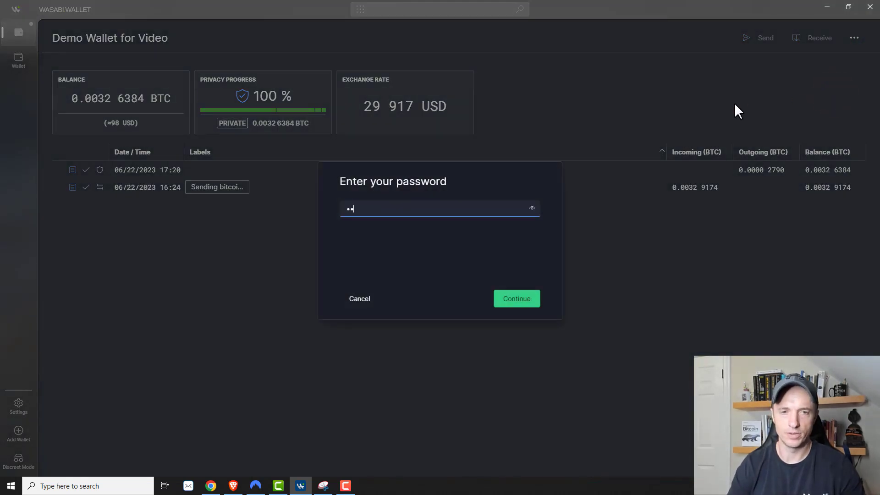
key(Return)
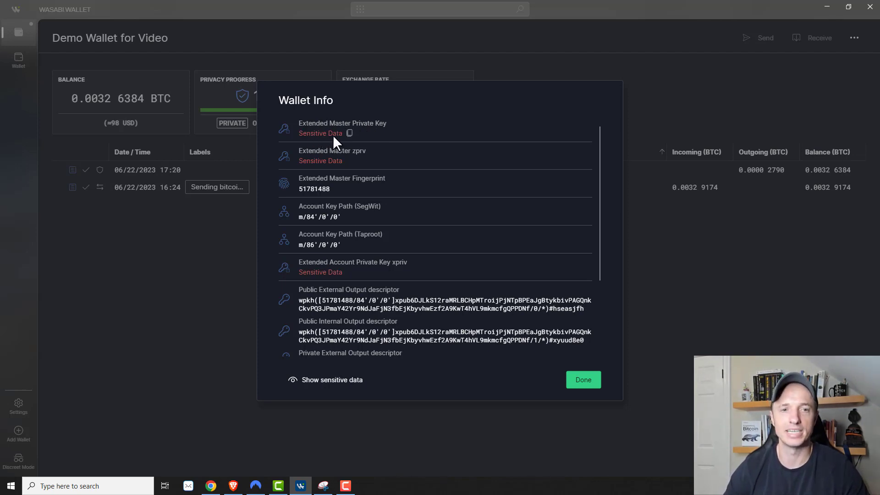
Step: Examine the wallet's keys, key paths and output descriptors with sensitive data hidden, and close Wallet Info
mouse_move(317, 179)
scroll(321, 186, down, 3)
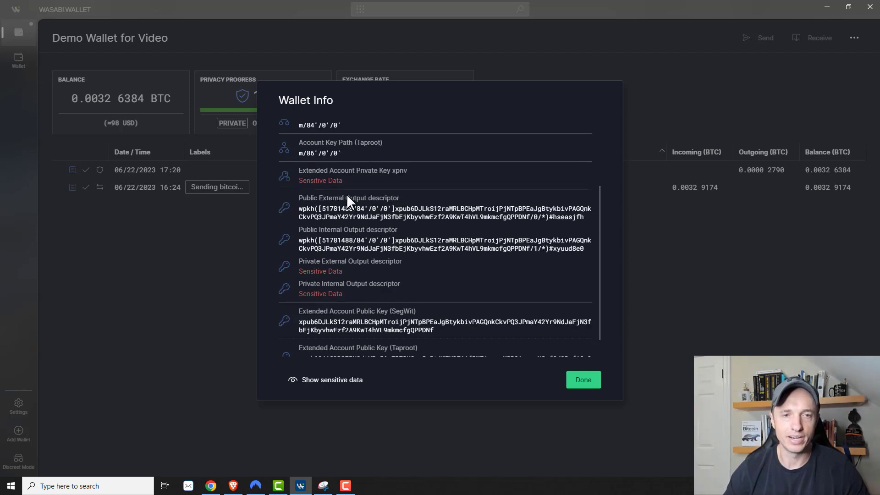
scroll(362, 218, down, 1)
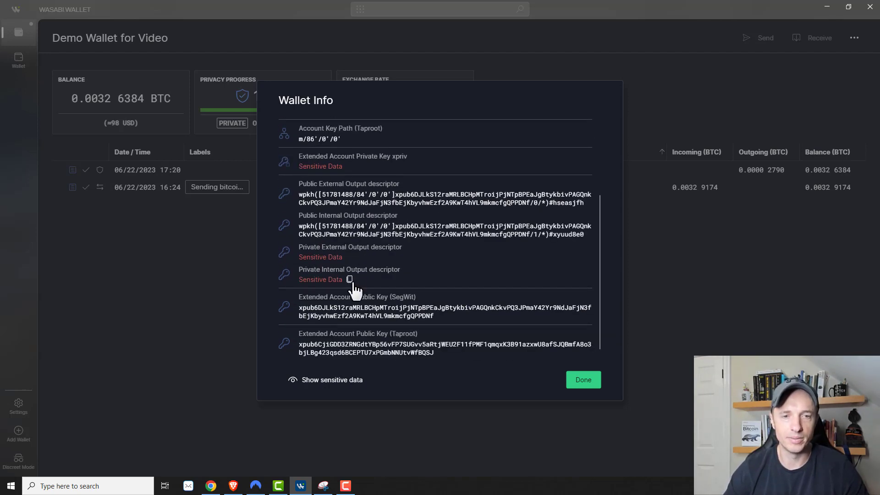
scroll(354, 346, up, 4)
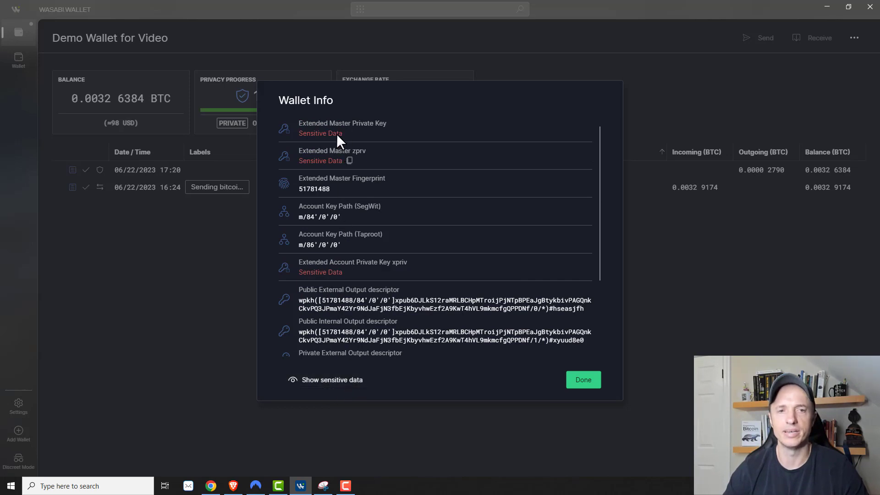
click(581, 381)
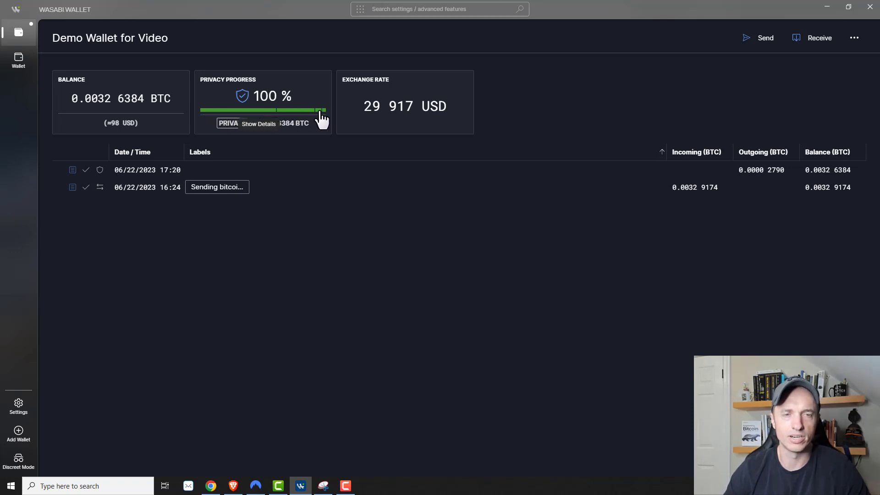
Step: Examine the amount and anonymity score of each coin segment in the Privacy Progress ring, and close it
click(257, 110)
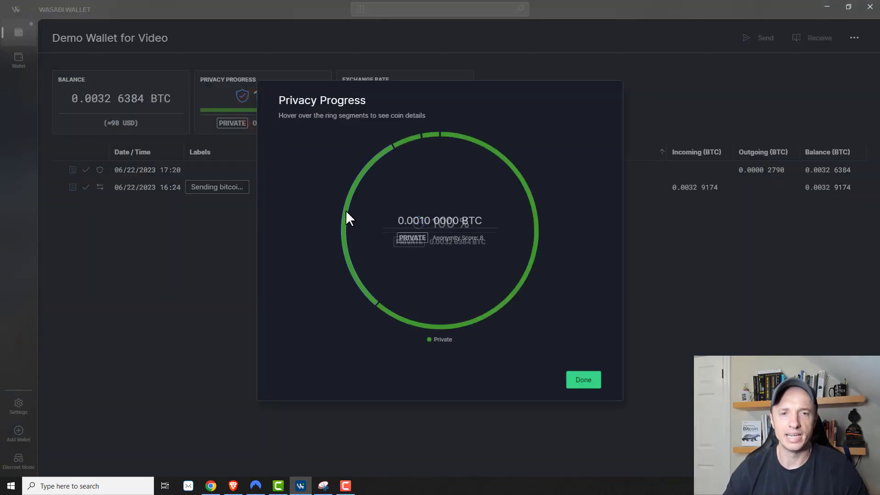
mouse_move(343, 209)
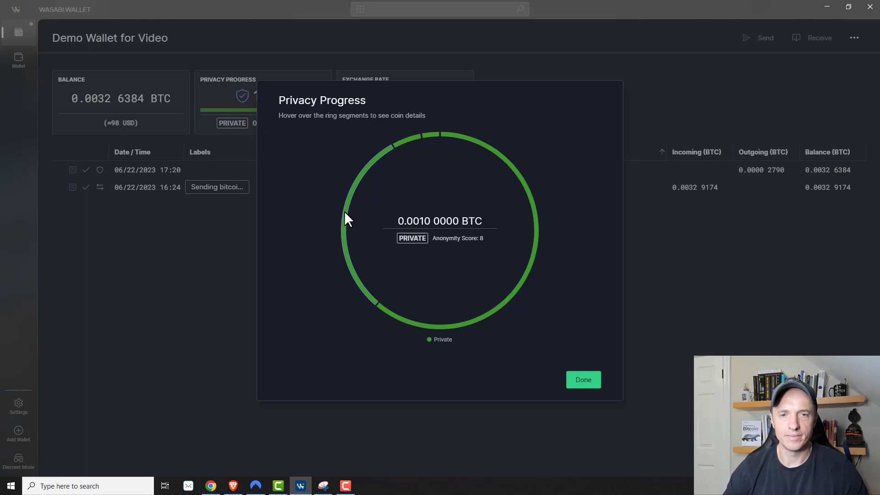
mouse_move(465, 142)
mouse_move(359, 171)
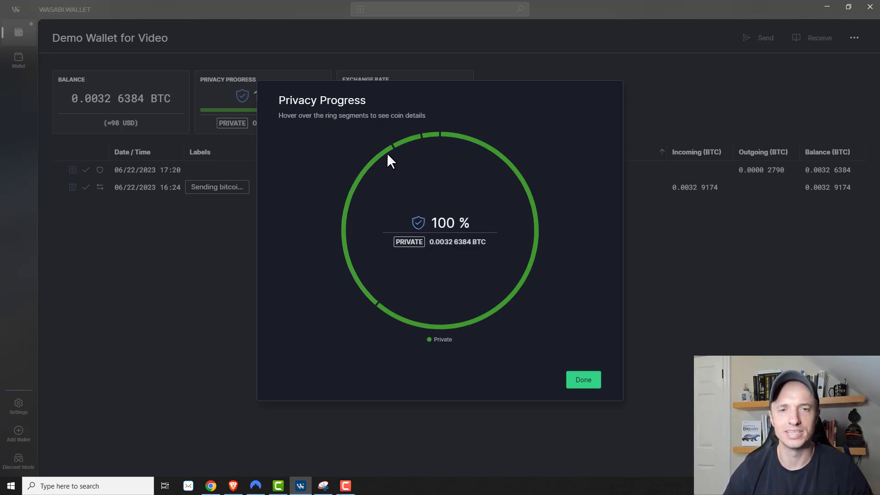
mouse_move(406, 140)
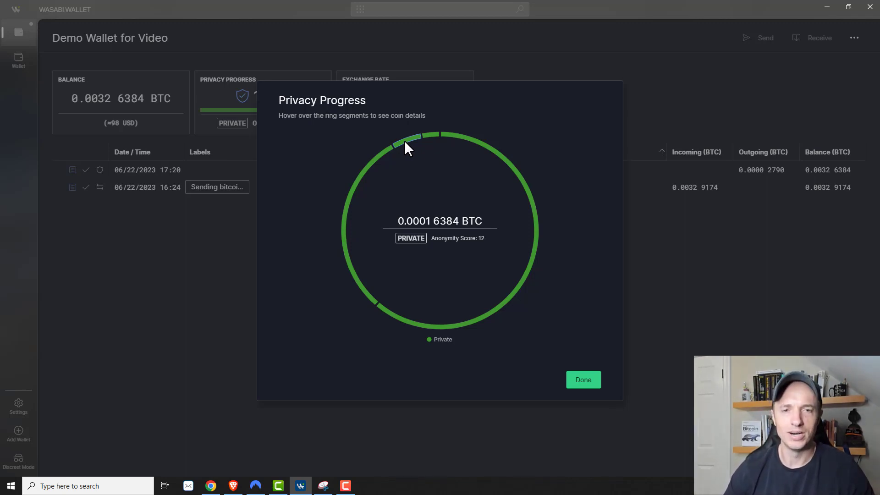
mouse_move(433, 134)
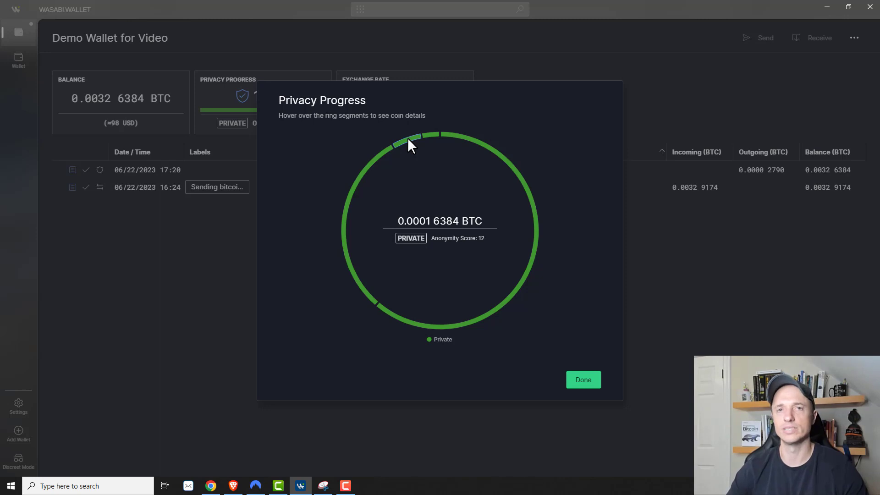
click(584, 380)
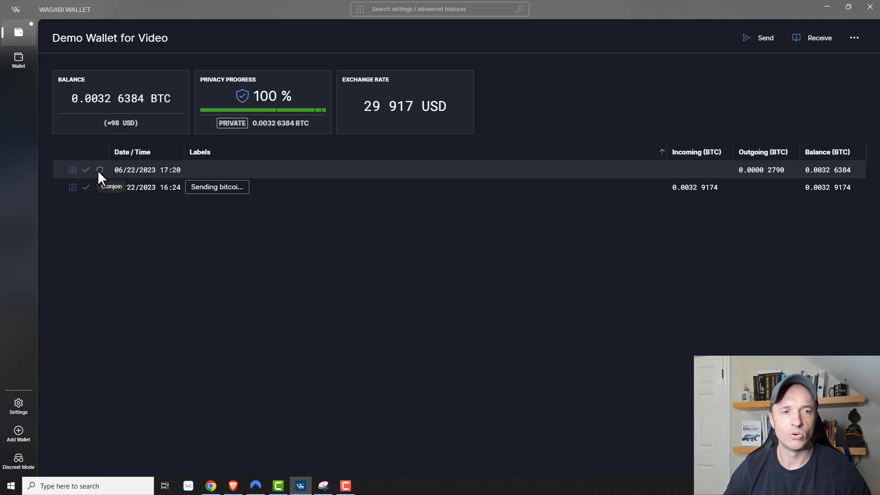
Step: Copy the transaction ID from the 06/22/2023 17:20 coinjoin's details and look it up on mempool.space in Chrome
click(72, 171)
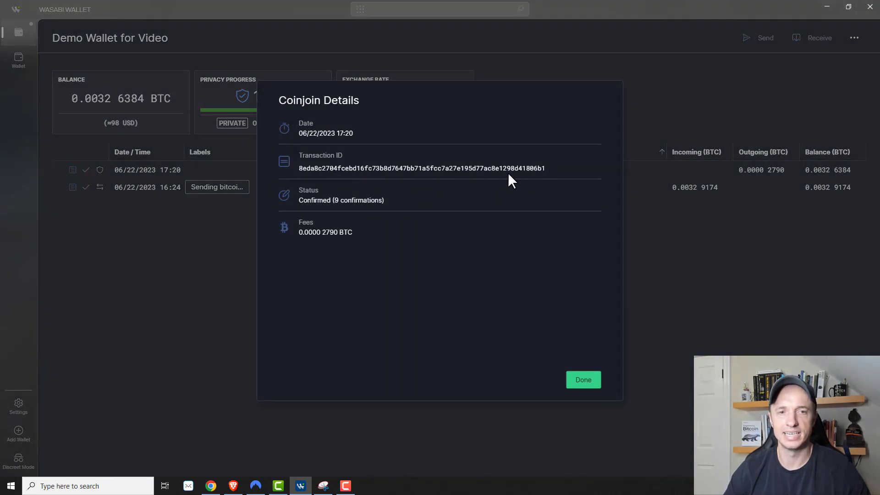
click(552, 168)
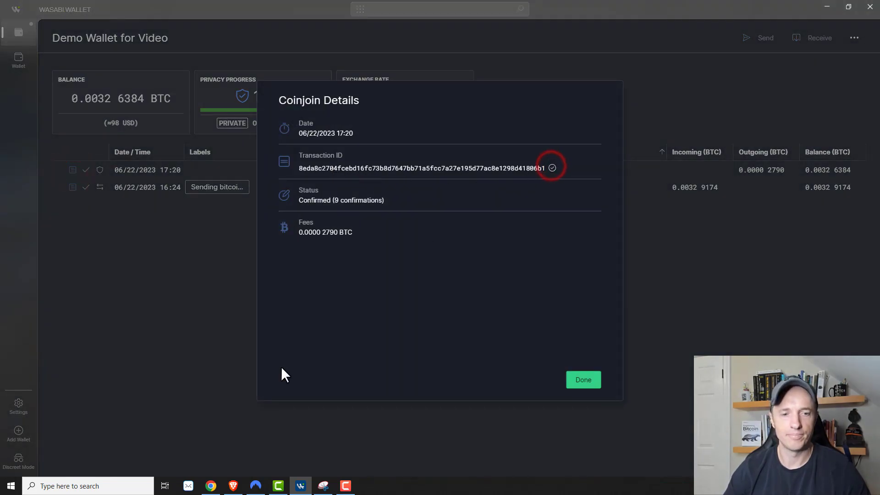
mouse_move(211, 489)
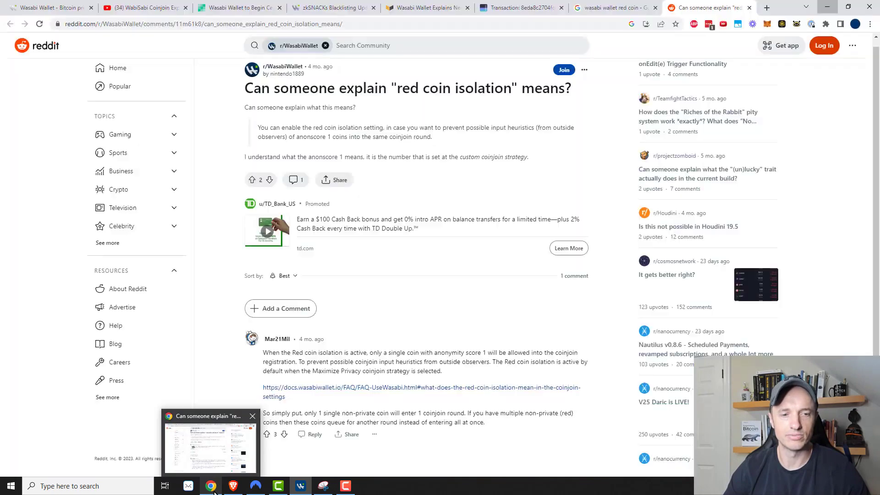
click(218, 439)
click(529, 8)
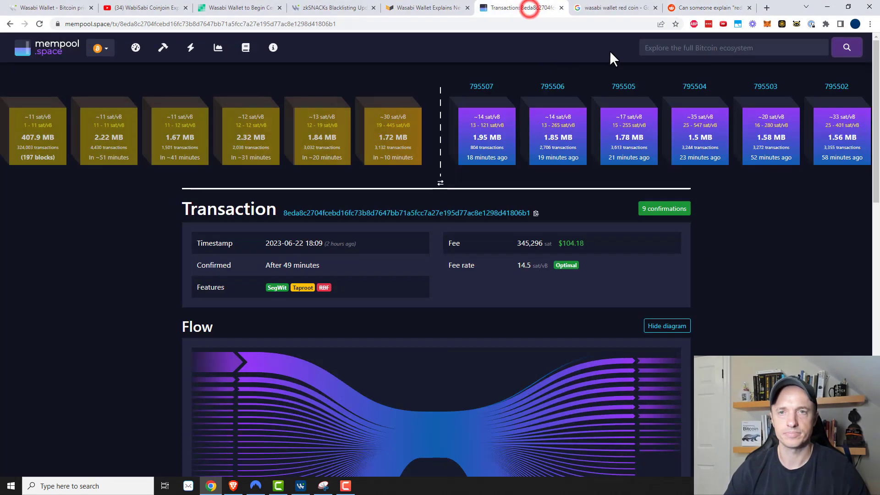
click(687, 48)
key(ctrl+v)
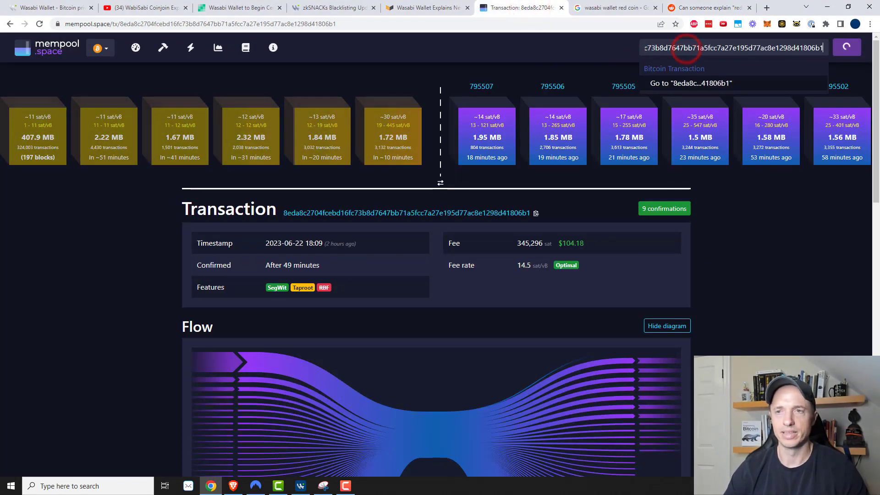
click(849, 47)
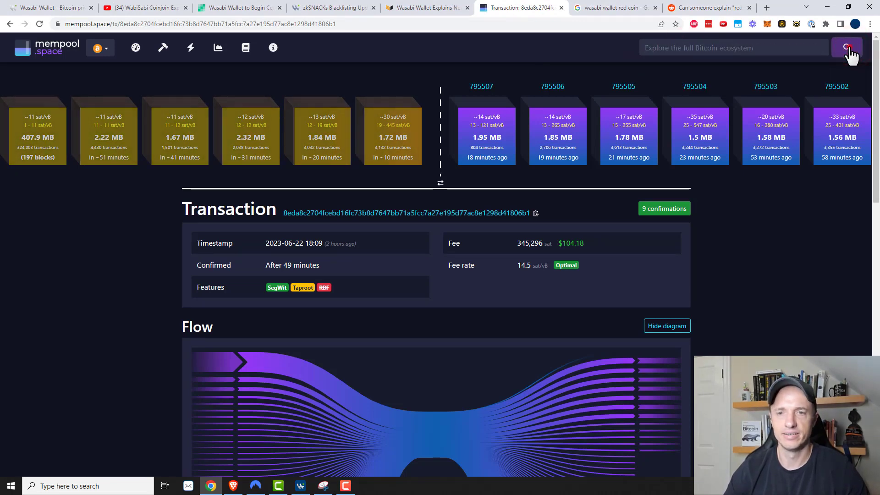
Step: Expand the transaction's full lists of inputs and outputs
scroll(263, 188, down, 9)
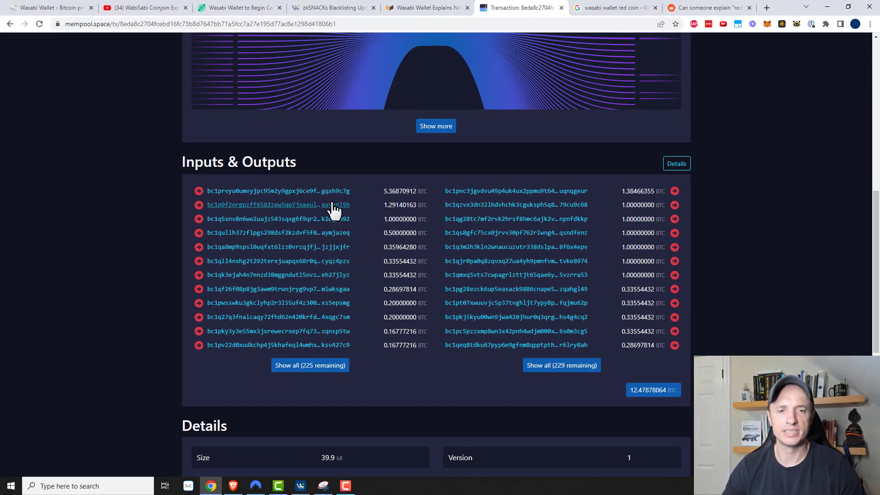
click(326, 374)
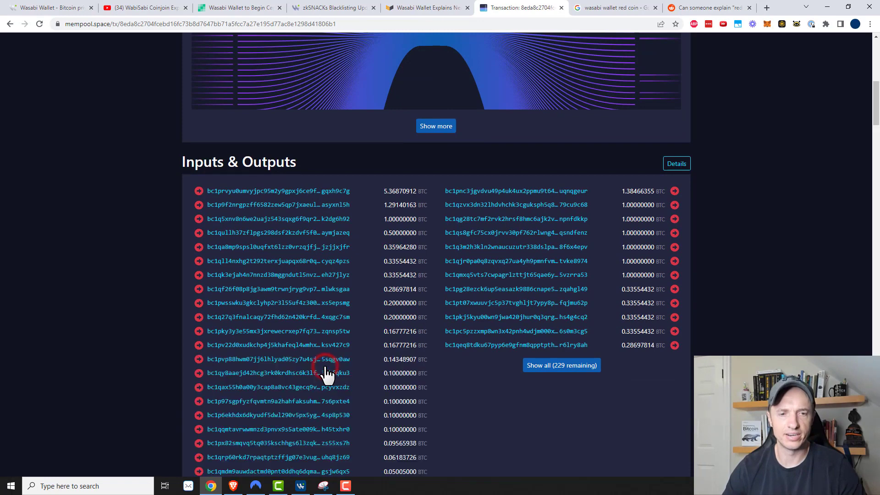
scroll(308, 328, down, 3)
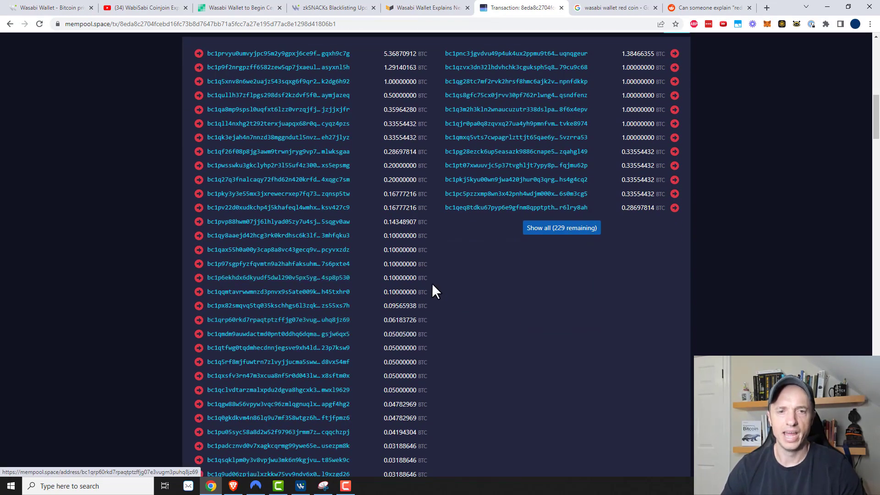
click(567, 232)
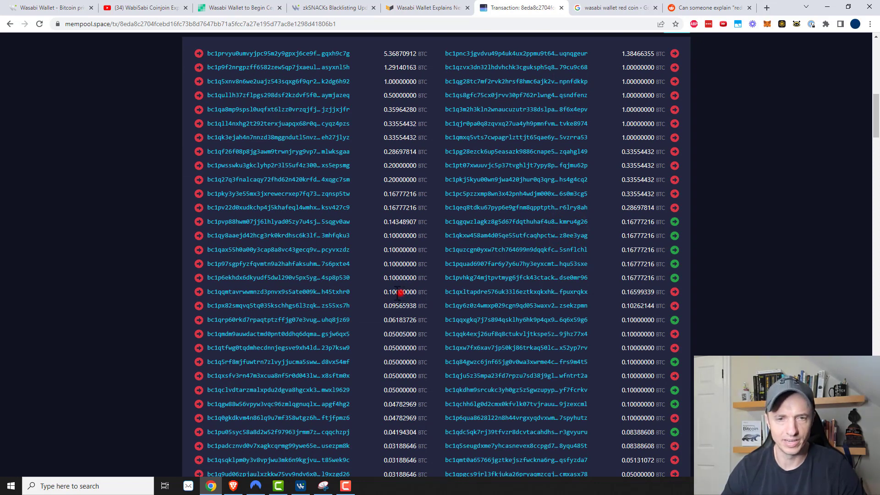
Step: Compare the equal-sized input amounts of the coinjoin, such as the 0.10000000 and 0.05000000 BTC groups
drag(402, 237, 373, 243)
drag(400, 363, 379, 362)
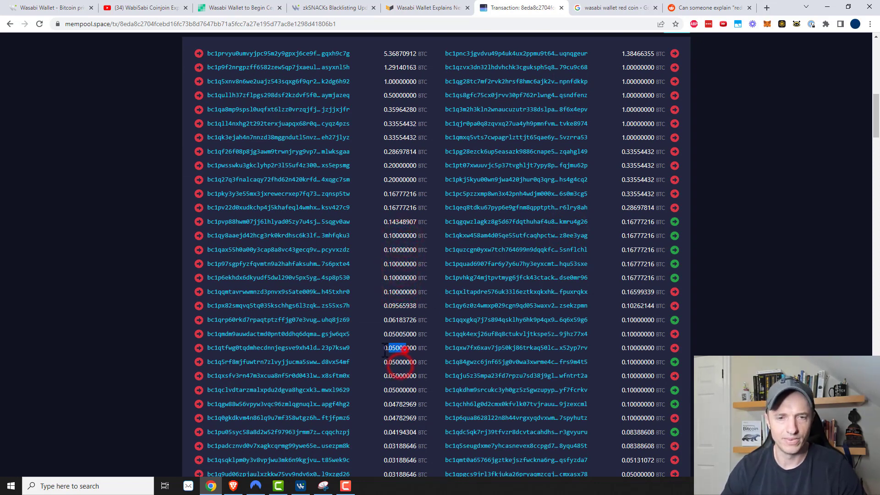
drag(403, 390, 383, 390)
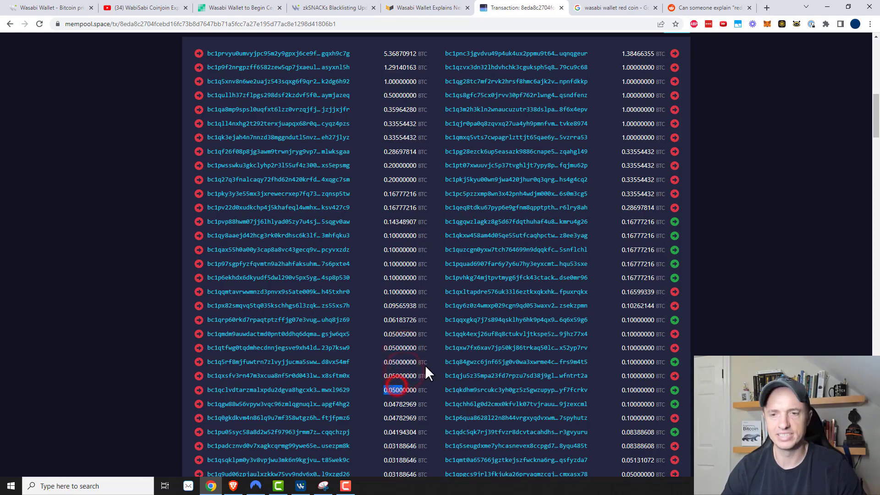
scroll(660, 321, down, 1)
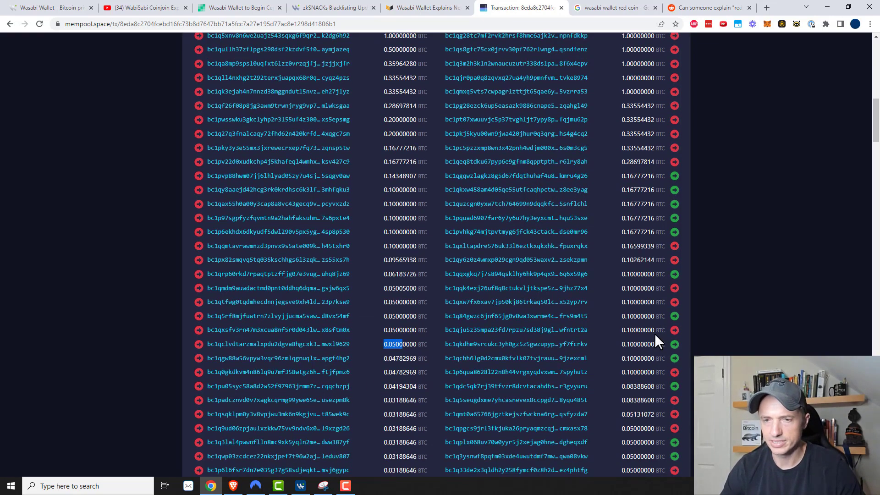
Step: Examine the repeated output amounts down the list, then compare them with the WabiSabi coinjoin diagram on YouTube and return to the transaction
scroll(655, 343, up, 3)
scroll(651, 348, down, 8)
scroll(649, 353, down, 8)
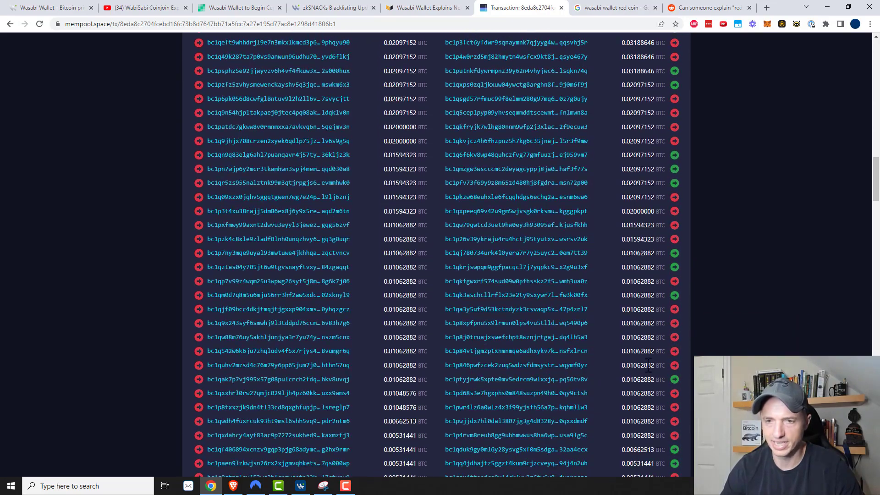
scroll(648, 364, down, 15)
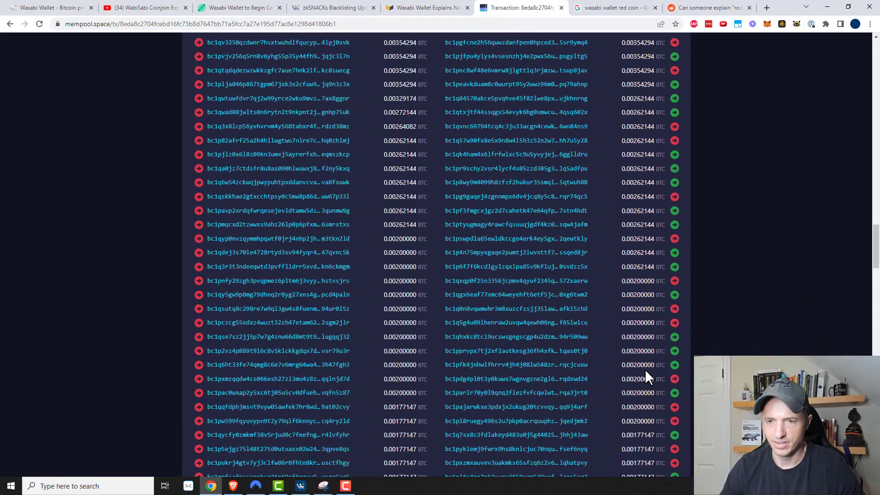
drag(651, 365, 628, 366)
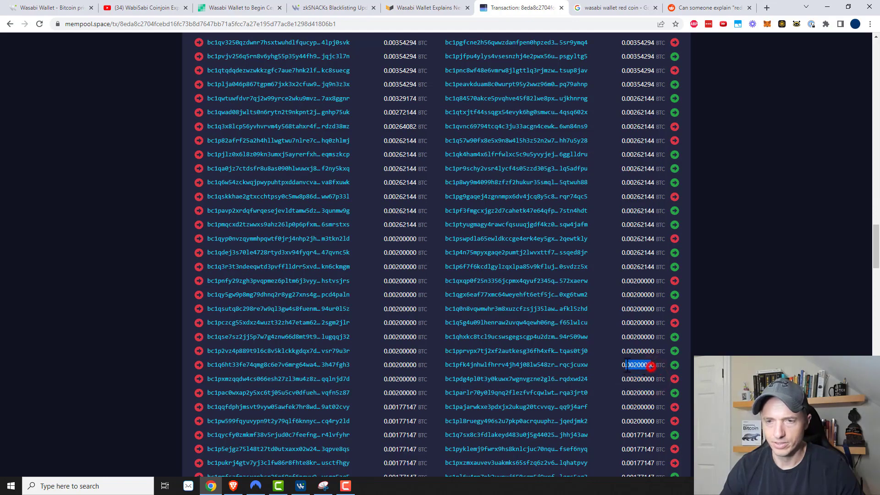
scroll(641, 357, up, 4)
drag(654, 212, 622, 212)
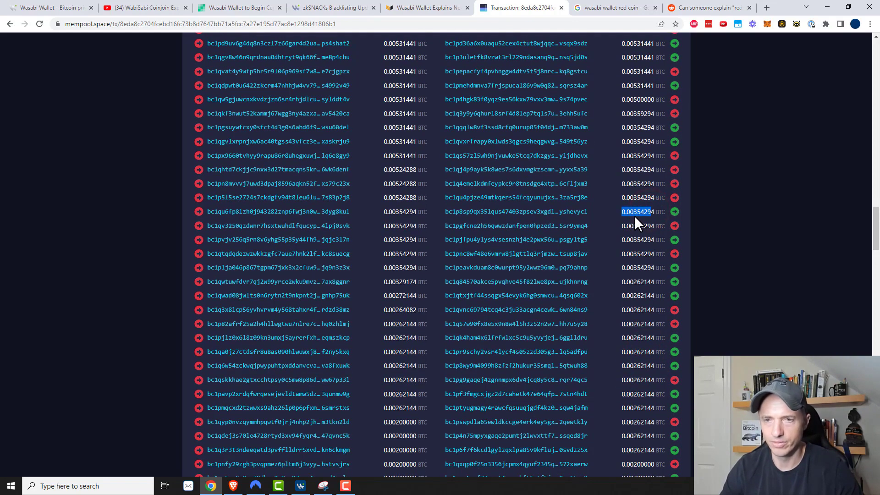
drag(625, 113, 644, 172)
click(650, 197)
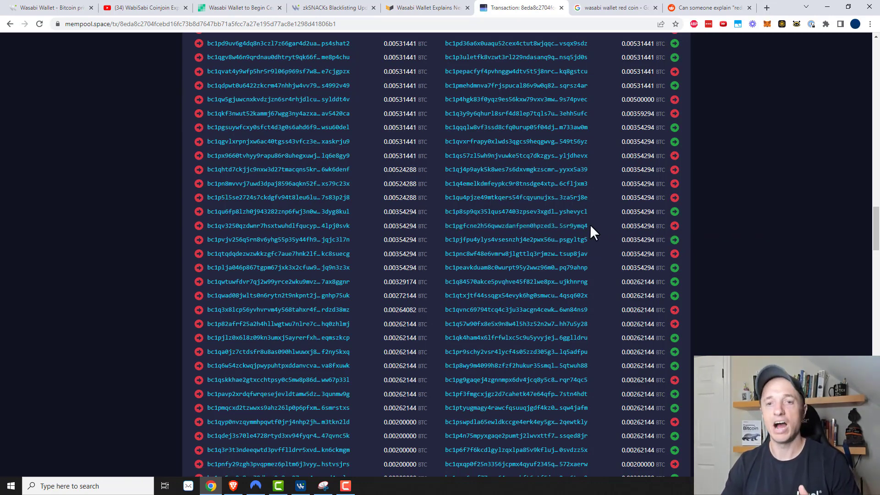
click(158, 8)
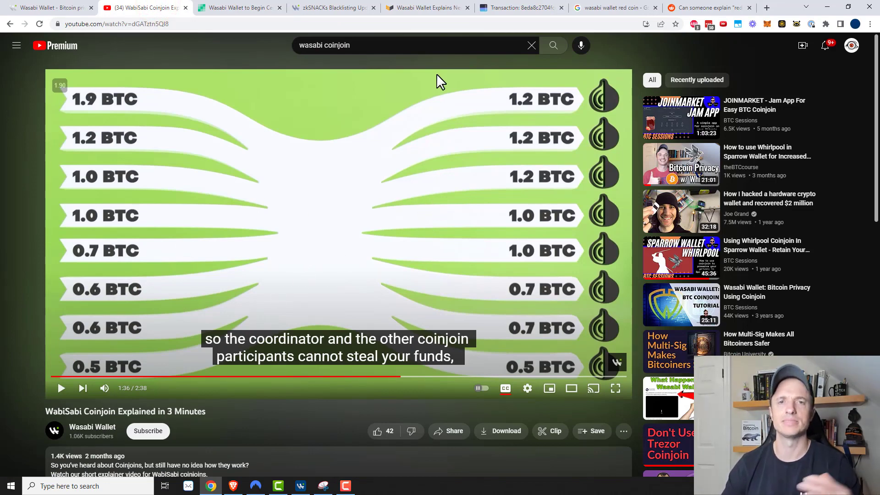
click(523, 10)
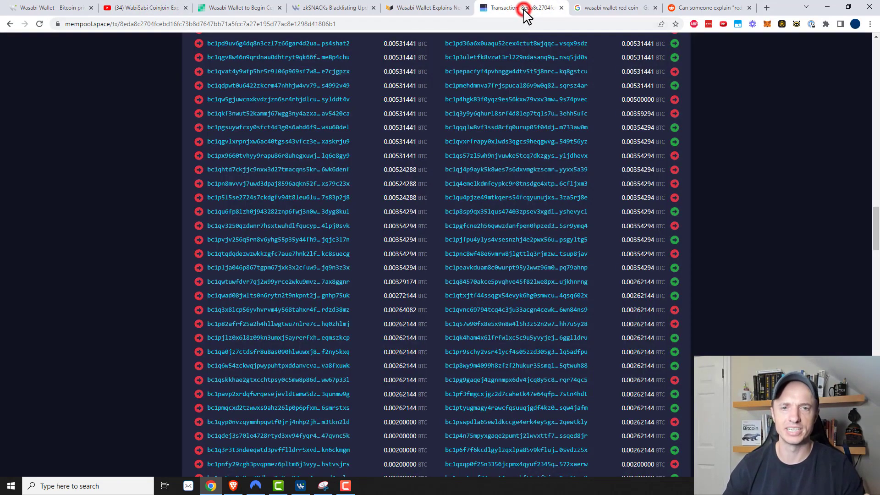
Step: Switch back to Wasabi Wallet, close the coinjoin details and view the 0.0001 6384 BTC coin in Privacy Progress
click(299, 487)
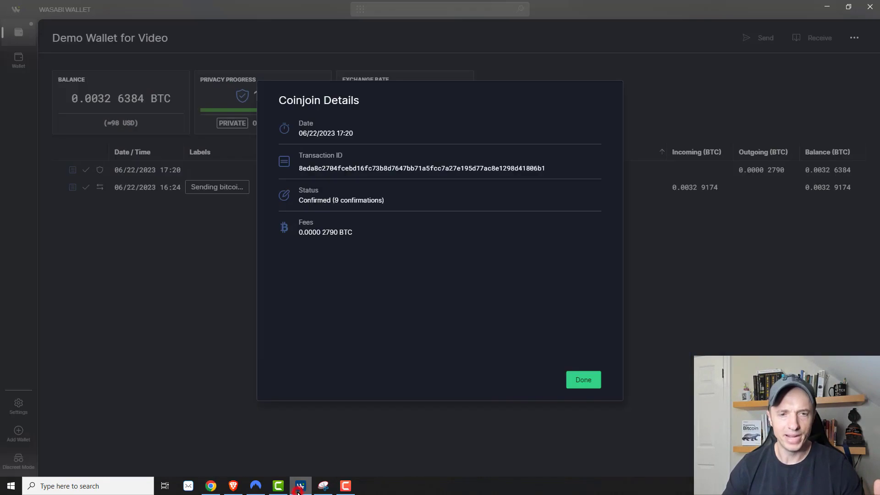
click(581, 381)
click(260, 110)
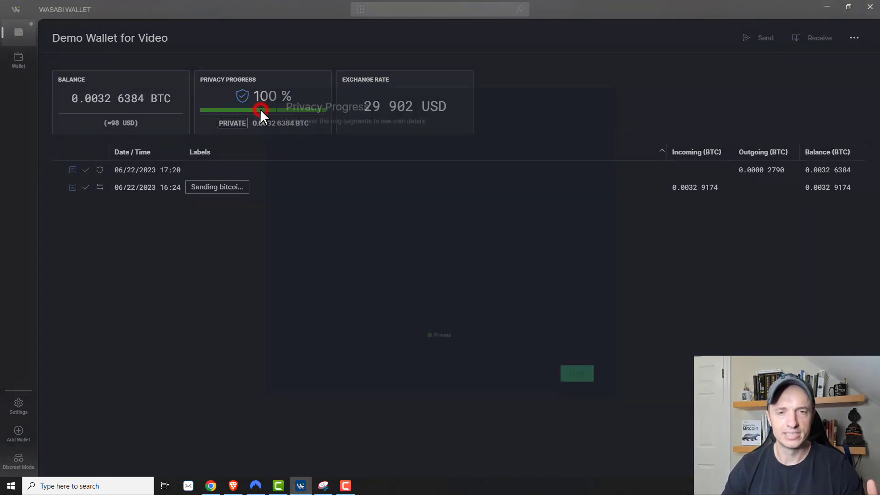
mouse_move(404, 145)
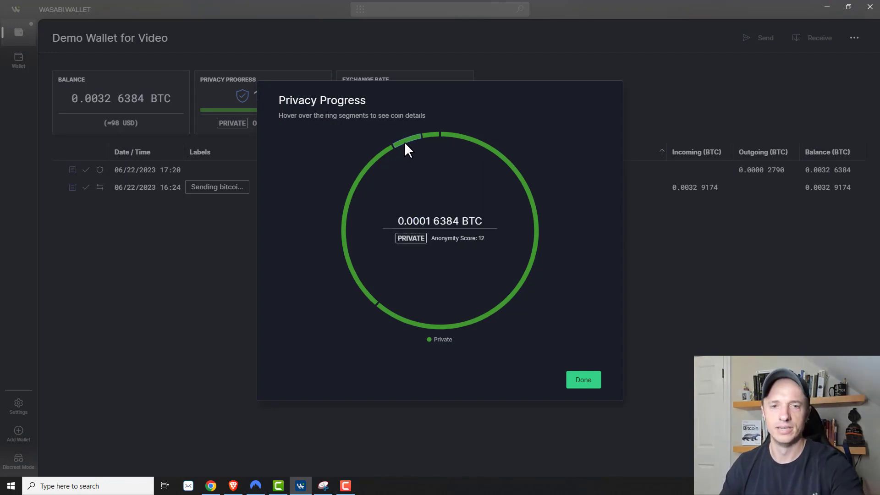
Step: Switch to Chrome and search the mempool.space transaction page for 16384
click(211, 485)
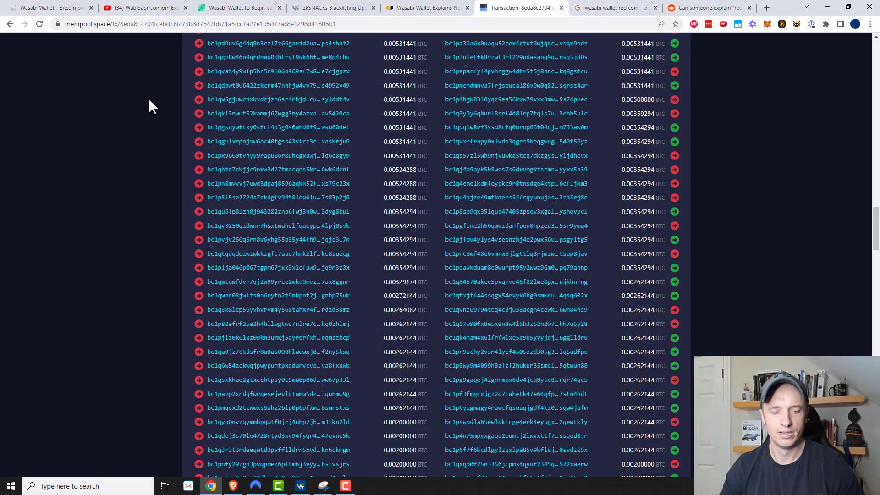
key(ctrl+f)
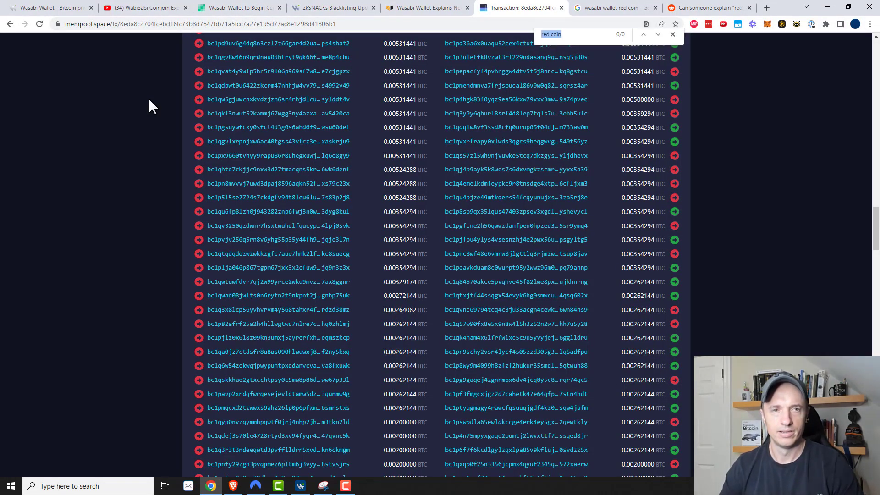
text(16384)
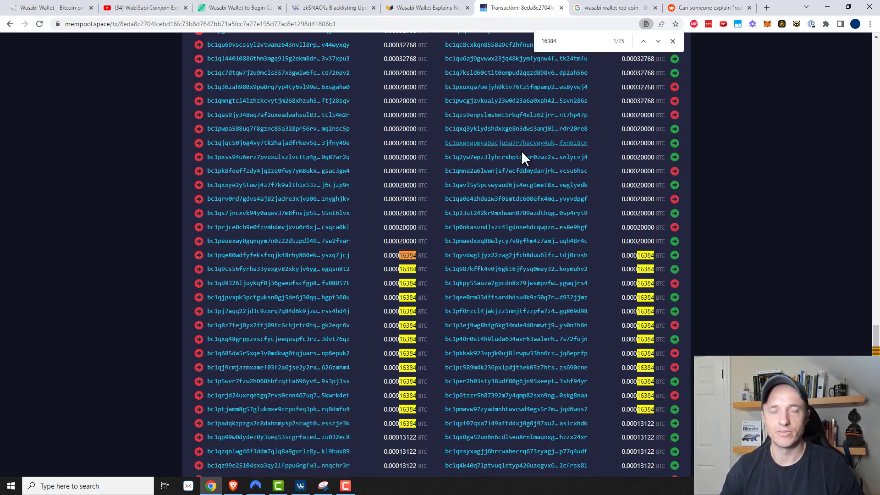
Step: Return to Wasabi Wallet, recheck the 0.0001 6384 BTC coin's anonymity score and close Privacy Progress
mouse_move(303, 491)
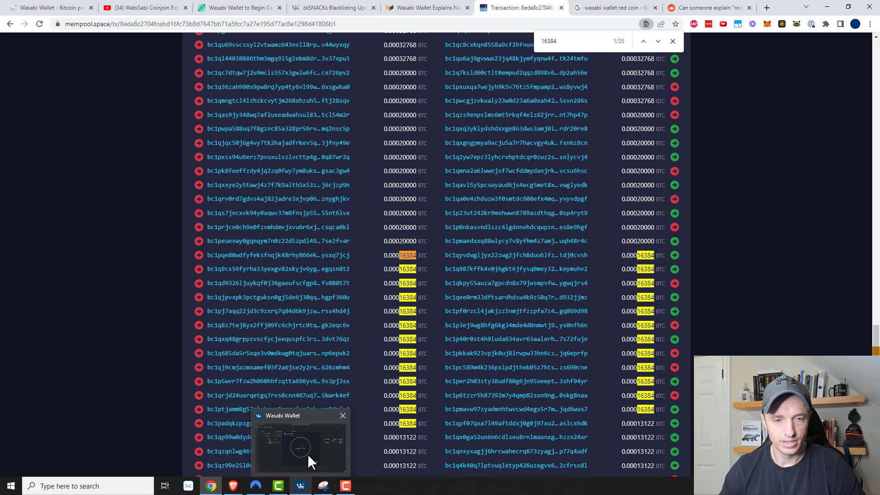
click(307, 453)
mouse_move(408, 141)
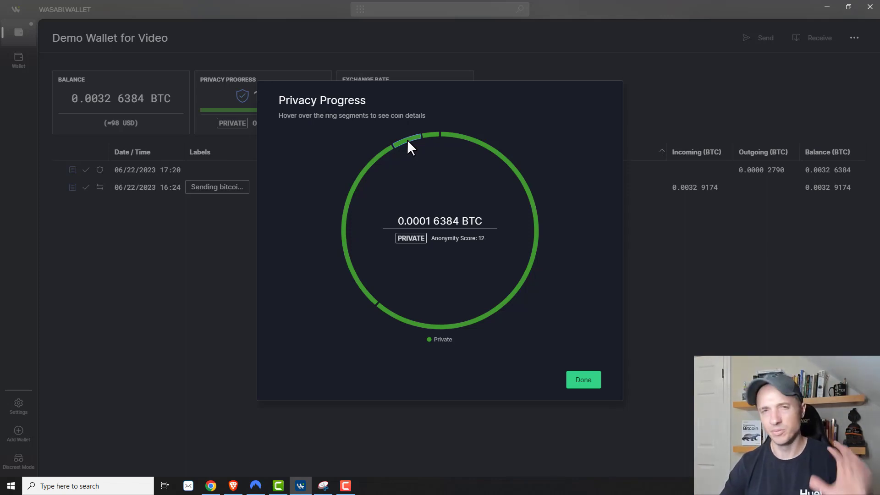
click(580, 375)
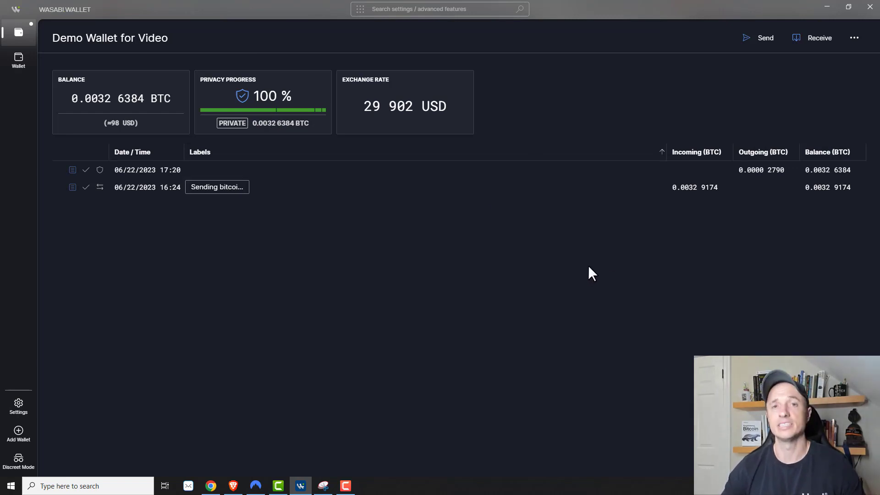
Step: Start a send of the full 0.0032 6384 BTC balance to the copied bitcoin address and proceed to the recipient prompt
click(758, 41)
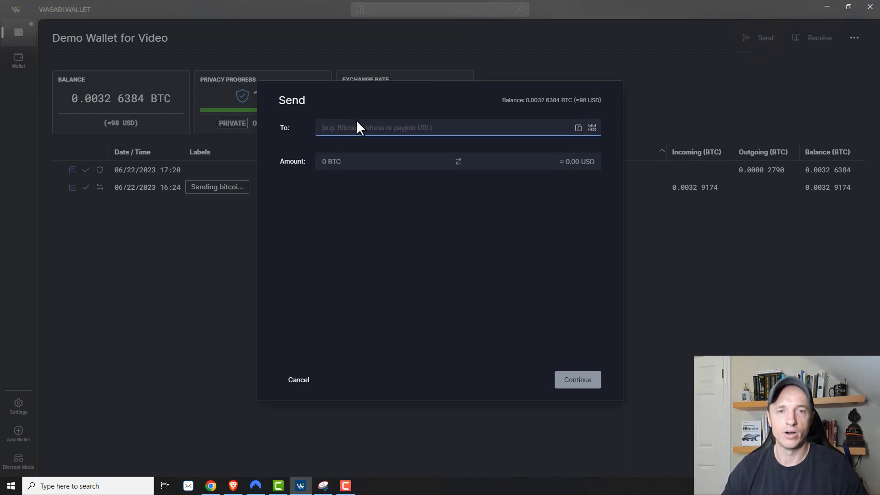
right_click(452, 128)
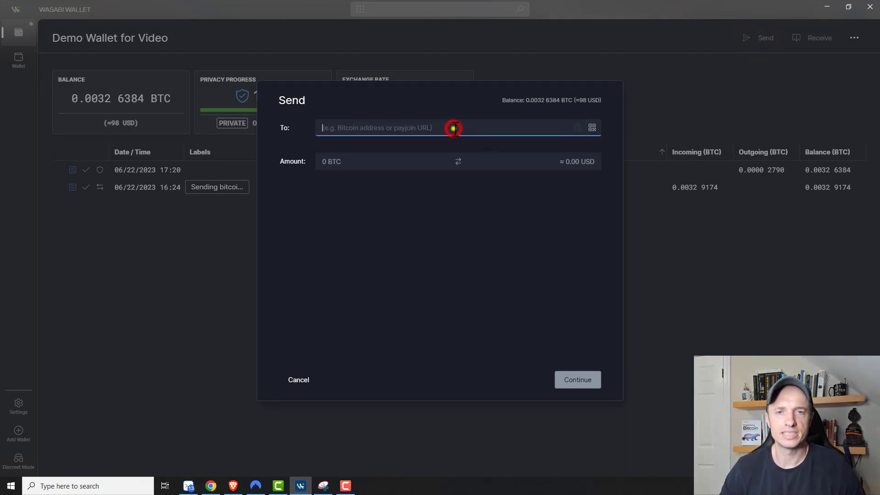
click(474, 163)
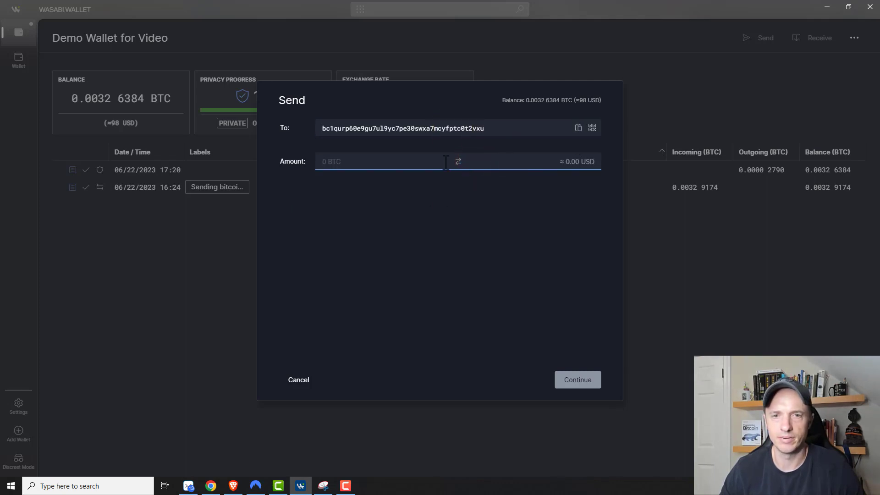
click(542, 100)
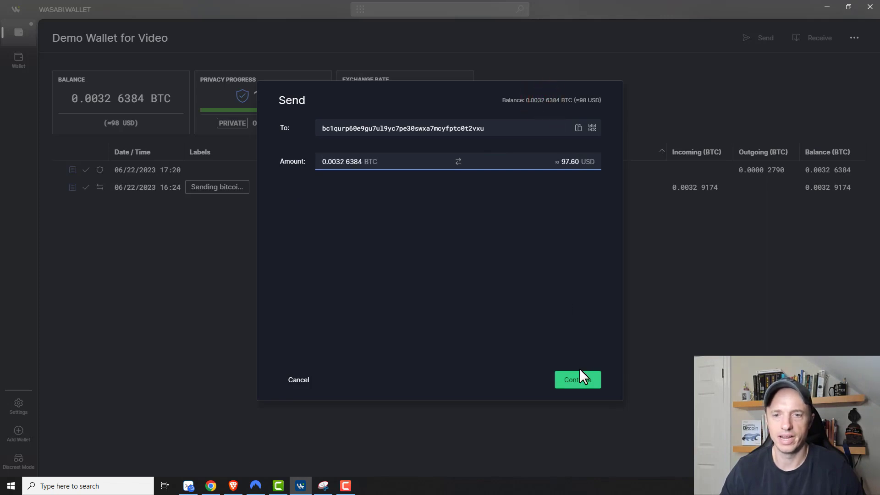
click(580, 385)
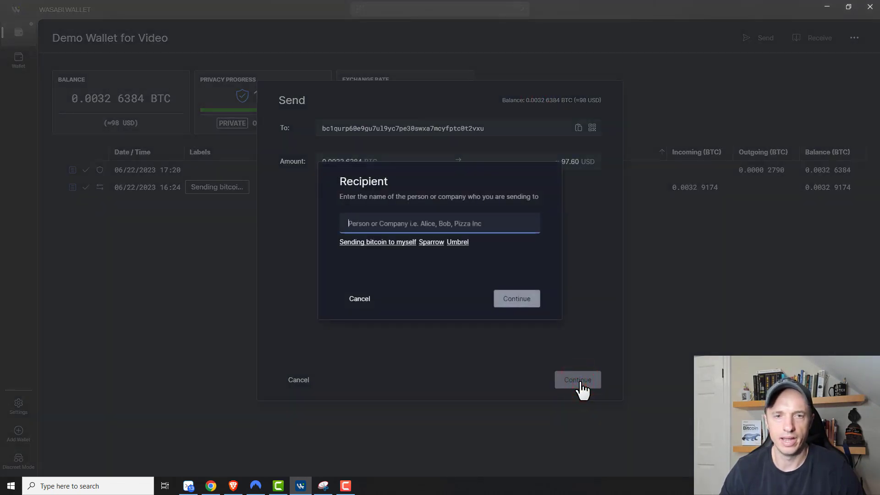
Step: Label the recipient as "Sending bitcoin to myself" and continue to the transaction preview
click(404, 225)
text(S)
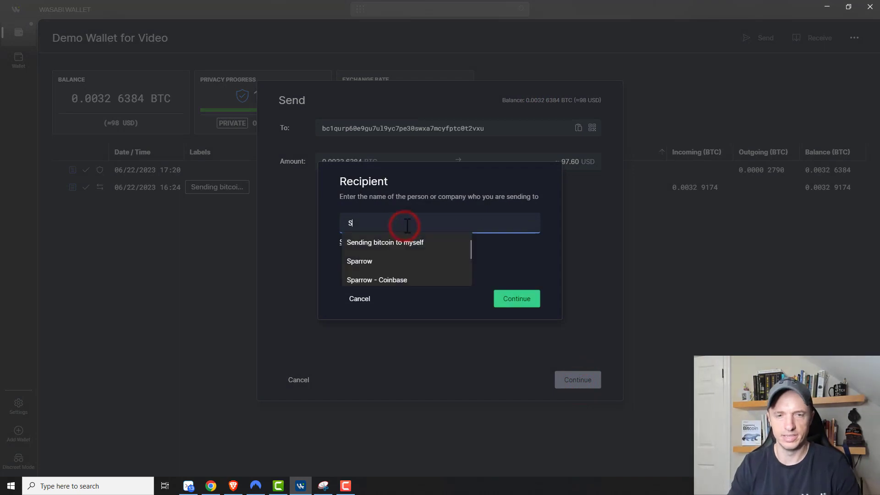
text(ending bitcoin to myself)
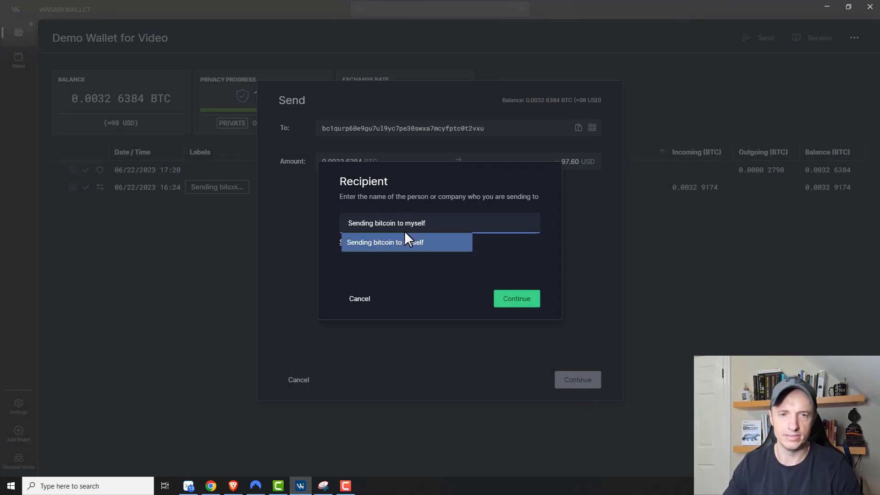
click(404, 242)
click(521, 303)
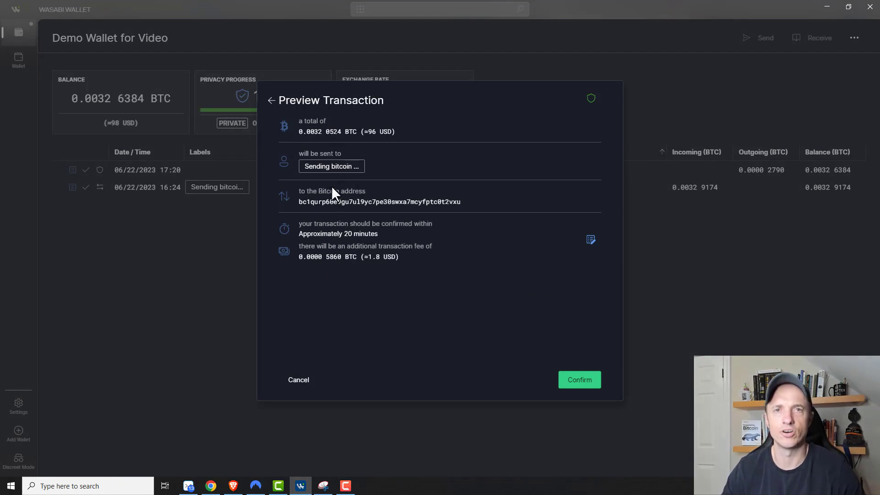
Step: Open the custom fee rate setting for the transaction, then switch to Chrome and check current fees on the mempool.space dashboard
click(591, 240)
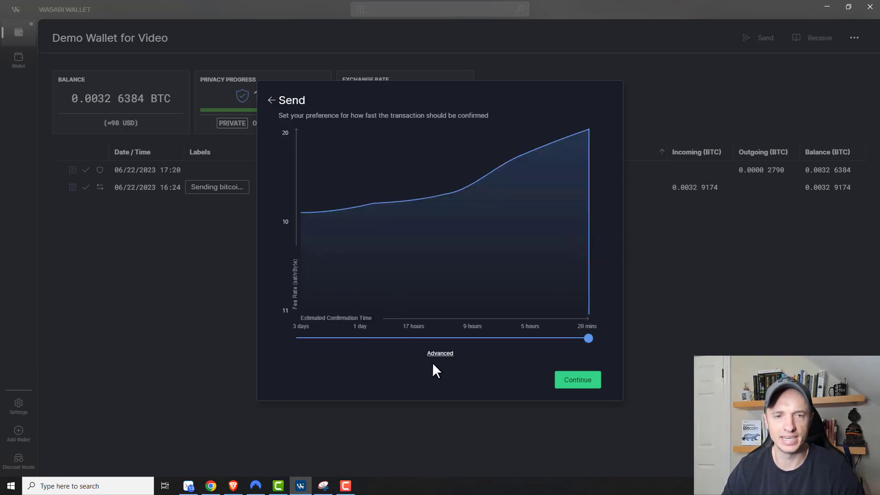
click(442, 354)
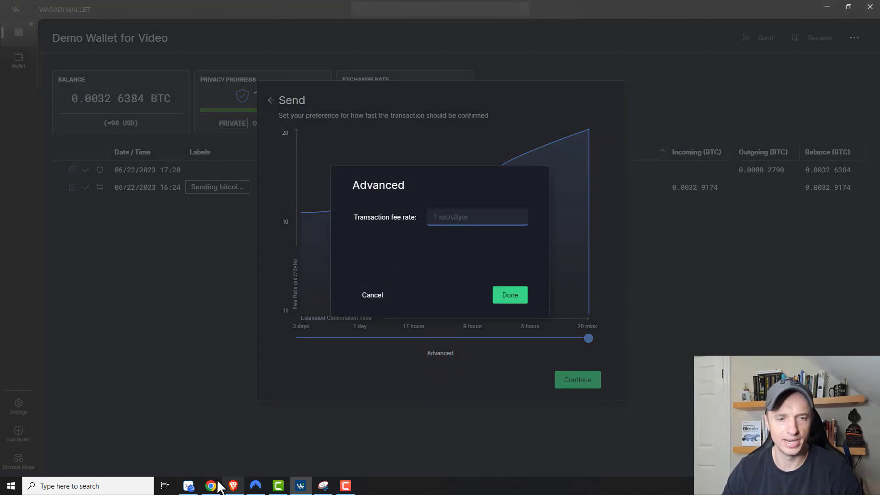
mouse_move(210, 485)
click(221, 460)
scroll(376, 238, up, 15)
key(Home)
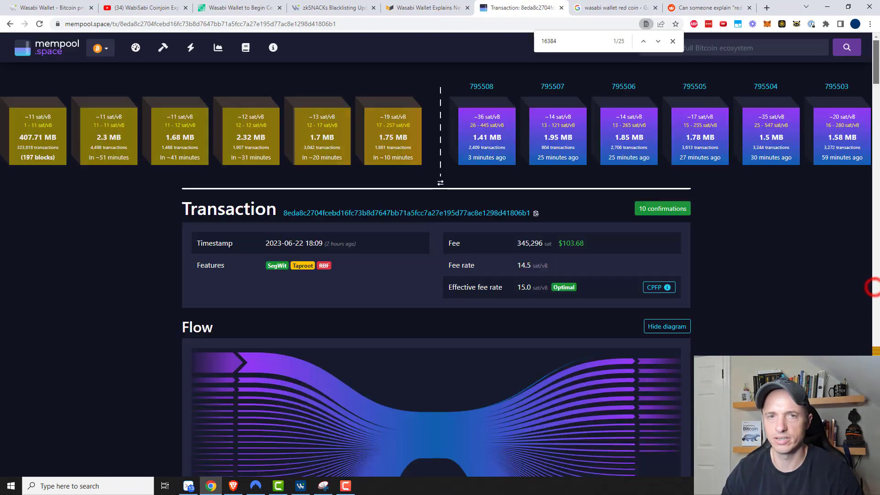
click(59, 48)
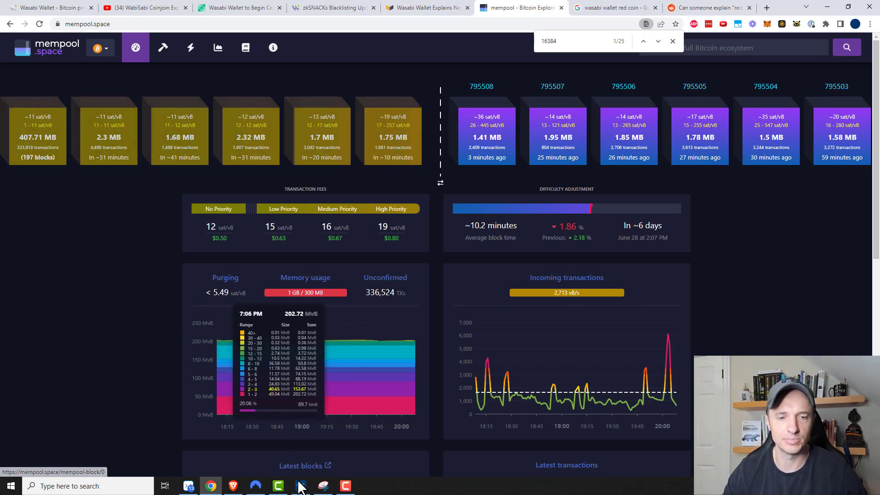
Step: Return to Wasabi Wallet and set the transaction fee rate to 19 sat/vByte
mouse_move(300, 485)
click(308, 443)
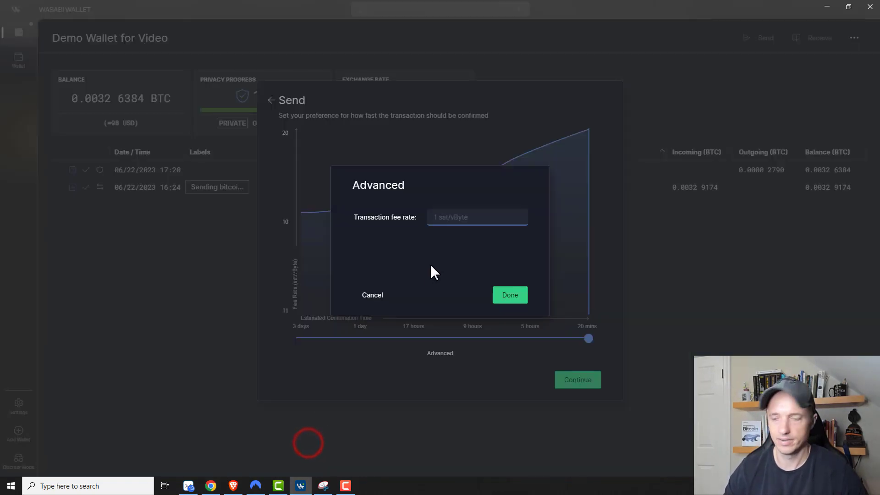
text(19)
click(504, 293)
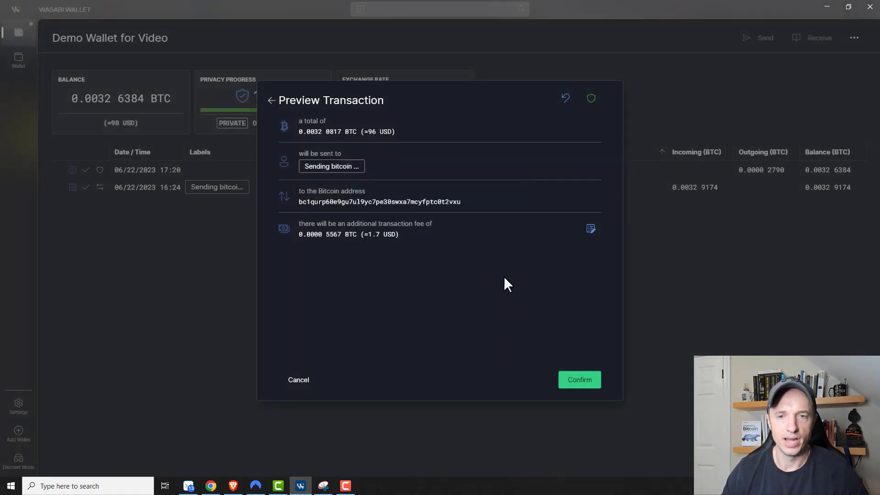
Step: Confirm the transaction, authorize it with the wallet password and close the payment dialog
click(577, 383)
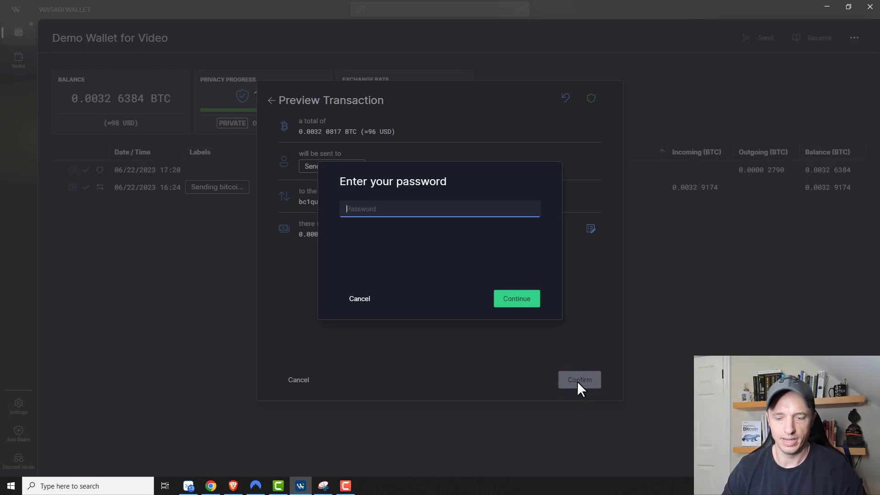
text(*****)
key(Return)
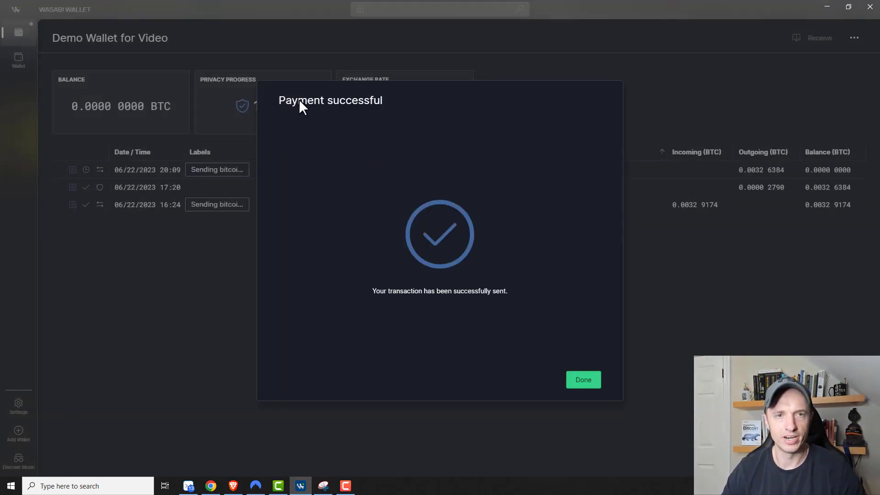
click(585, 387)
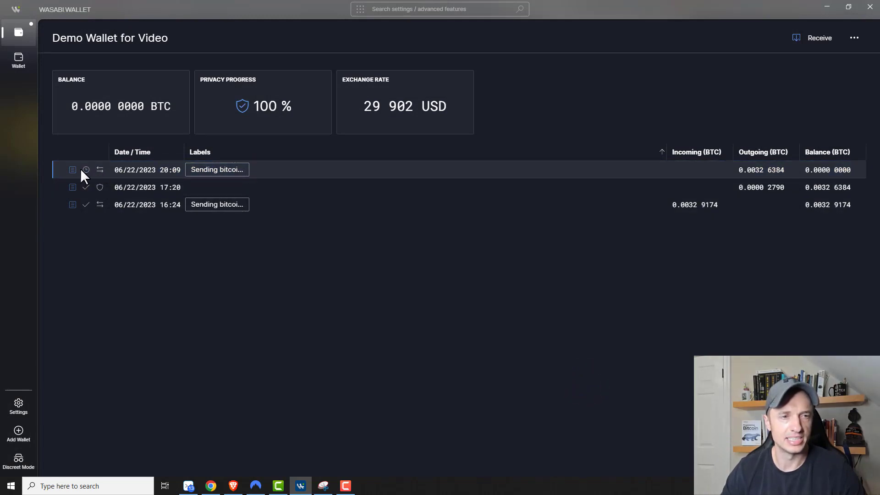
Step: Copy the transaction ID from the 06/22/2023 20:09 payment's details, then switch to Chrome and look it up on mempool.space
click(73, 170)
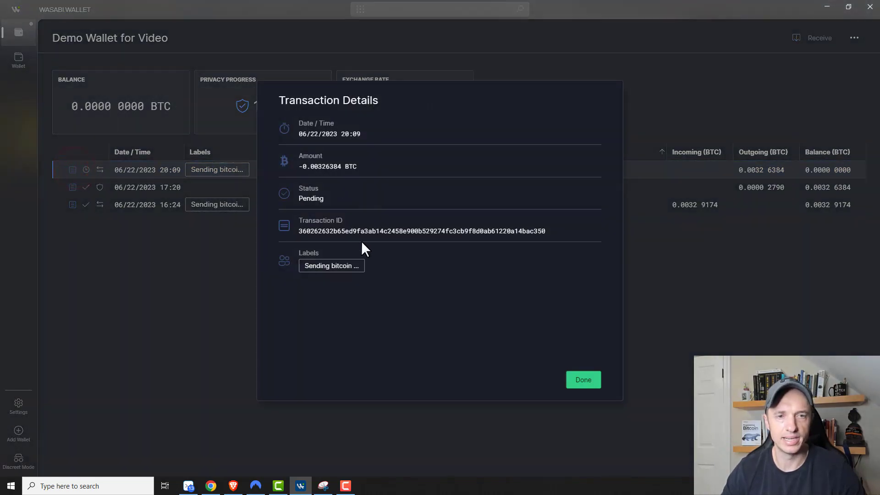
click(552, 230)
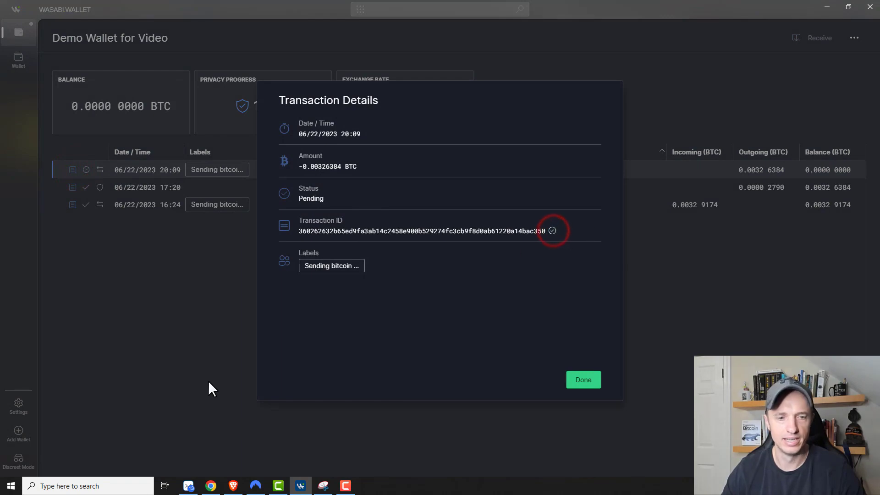
click(215, 486)
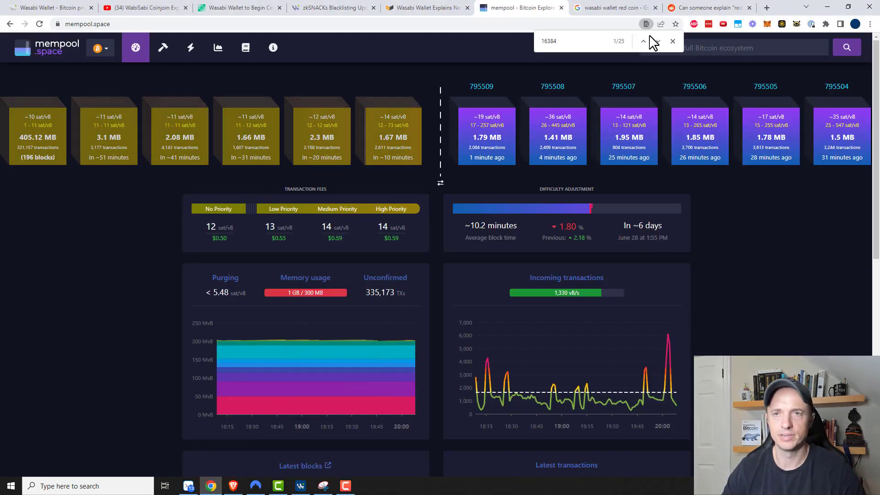
click(674, 40)
click(688, 52)
key(ctrl+v)
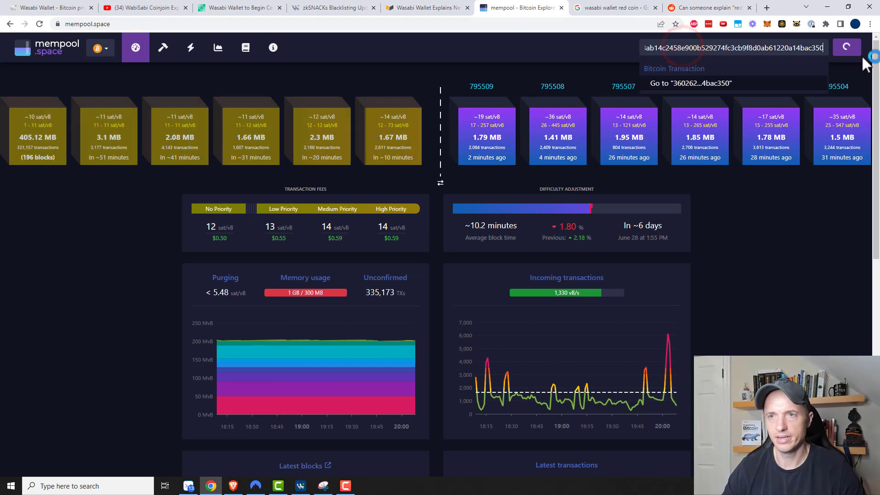
click(846, 49)
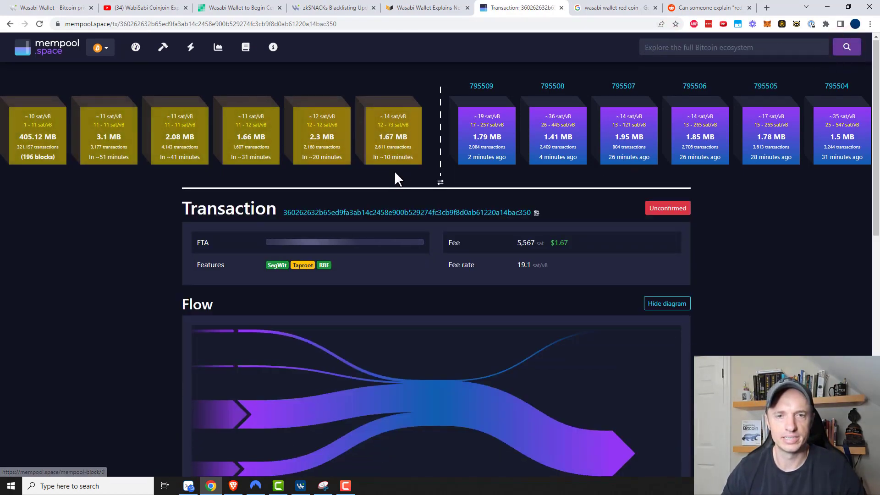
Step: Examine the payment's fee rate and flow diagram, then the individual input and output amounts
scroll(397, 178, down, 1)
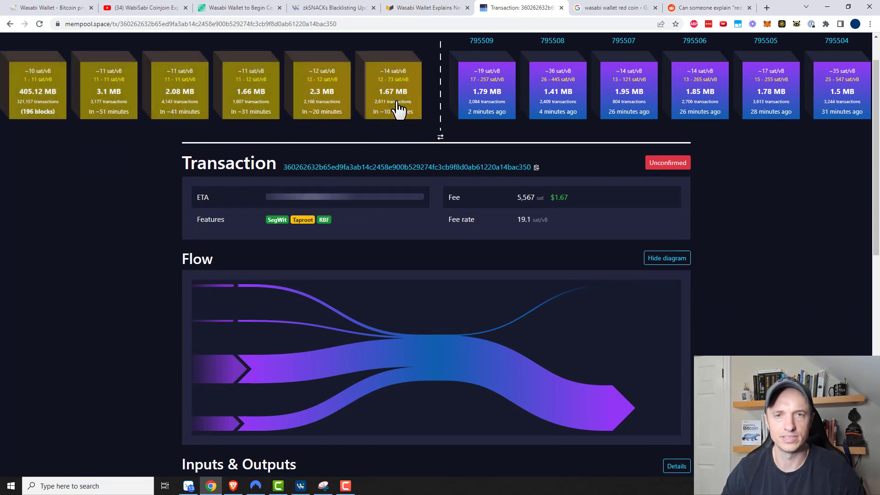
scroll(395, 115, down, 2)
scroll(393, 117, up, 3)
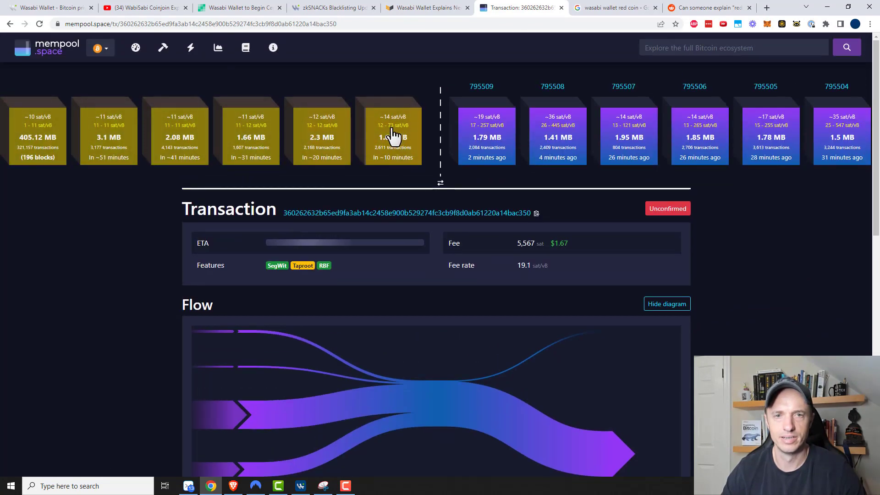
scroll(393, 138, down, 2)
scroll(385, 161, down, 5)
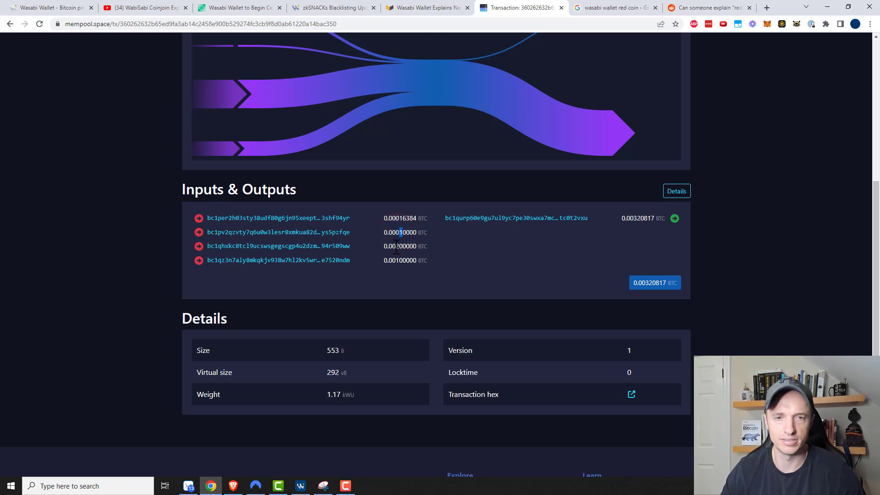
drag(395, 261, 421, 261)
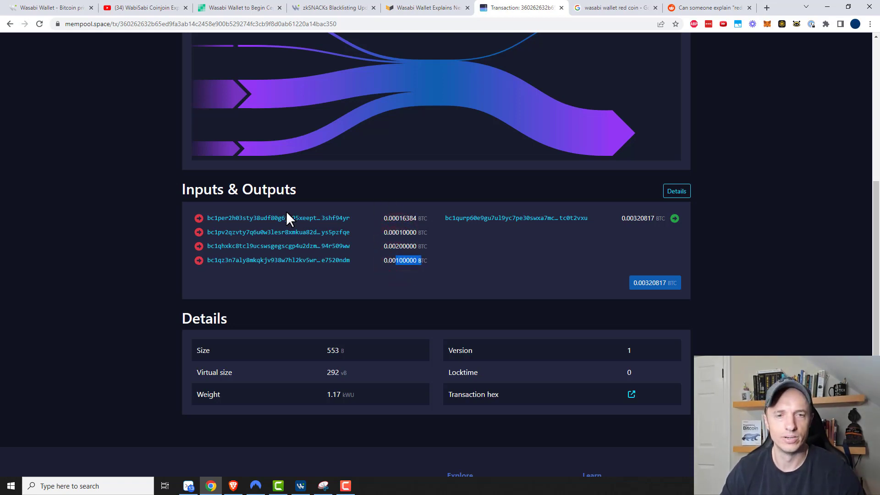
Step: Open the address of the 0.00016384 BTC input and show all inputs and outputs of its earlier coinjoin transaction
click(326, 219)
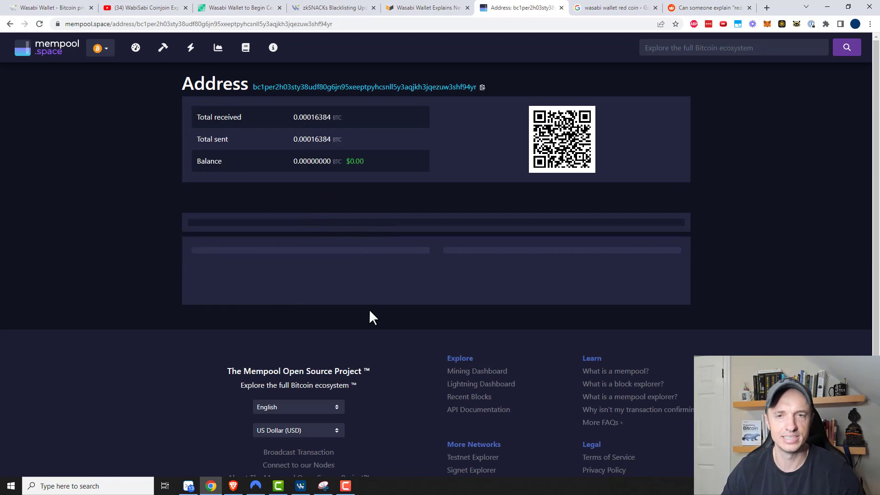
scroll(369, 309, down, 5)
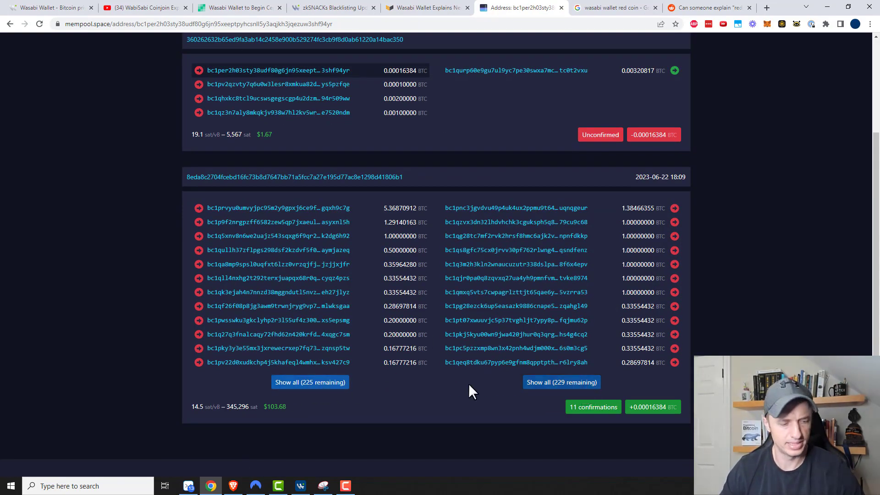
click(325, 384)
click(573, 389)
scroll(516, 385, down, 8)
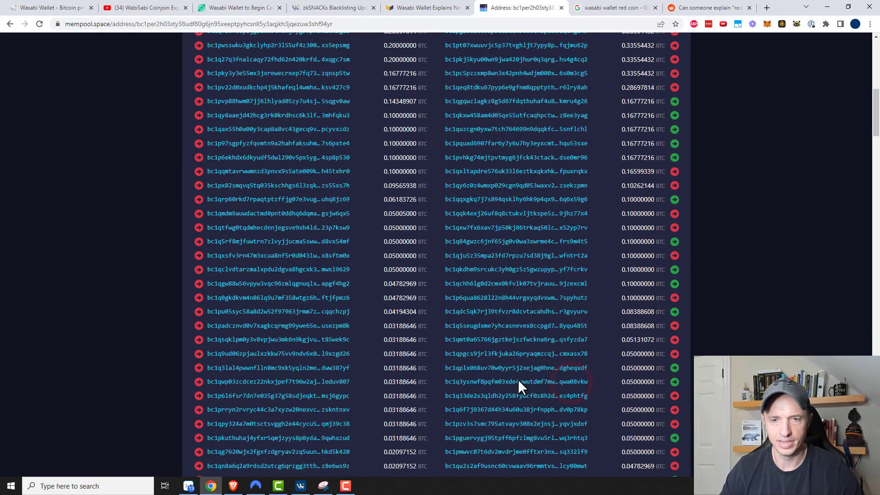
scroll(520, 389, down, 15)
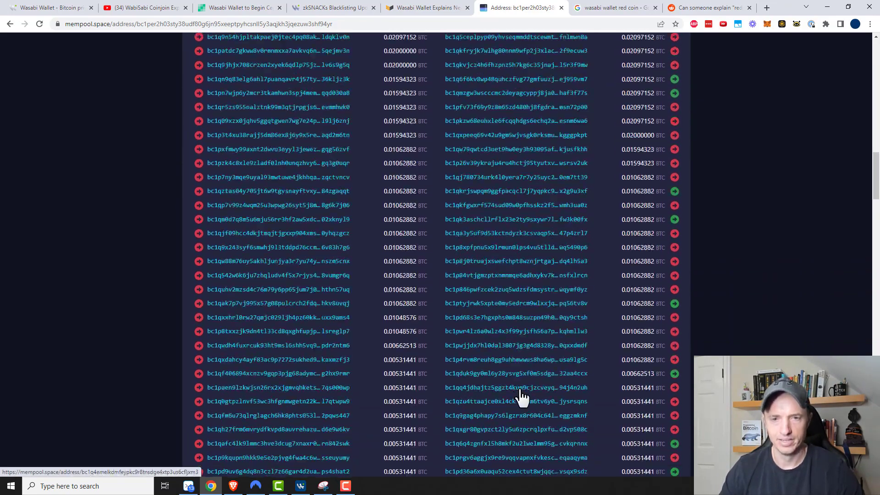
Step: Search the address page for 0.00016384 and step through the matches to the equal amounts in the coinjoin
drag(872, 265, 877, 71)
double_click(323, 118)
key(ctrl+f)
click(659, 42)
click(659, 43)
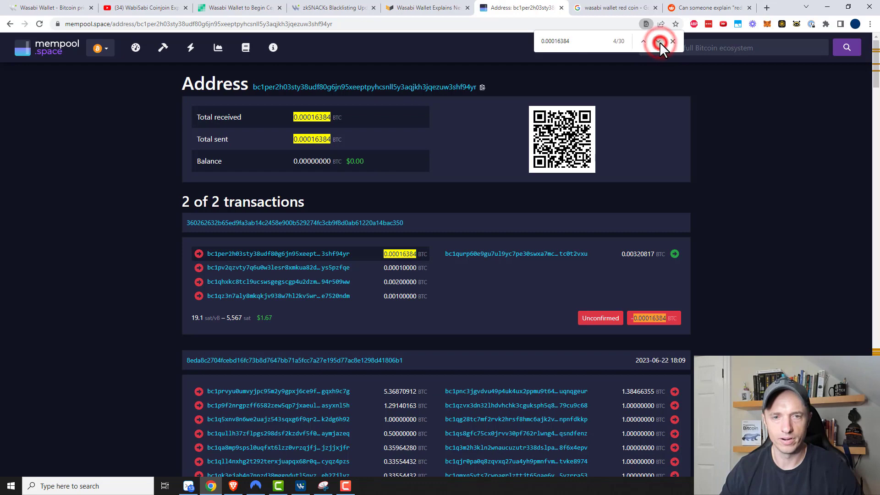
click(659, 42)
scroll(526, 389, down, 1)
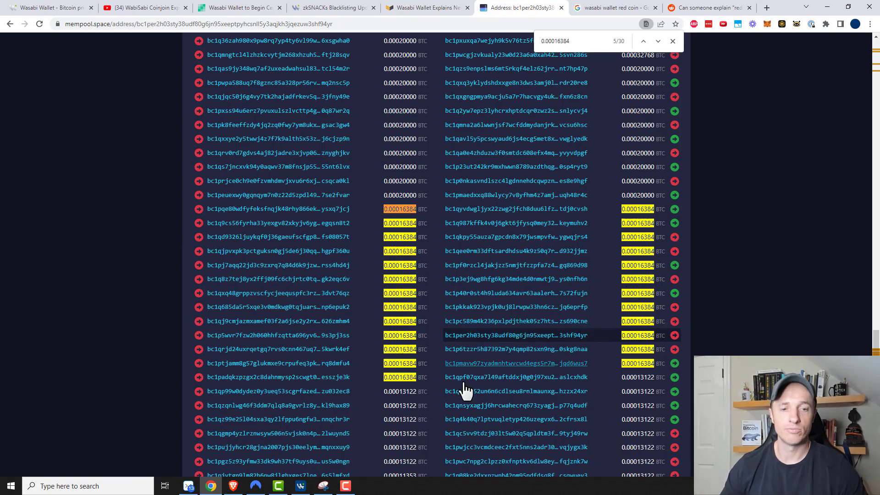
Step: Switch back to Wasabi Wallet, check the payment's confirmation status and close its transaction details
click(300, 486)
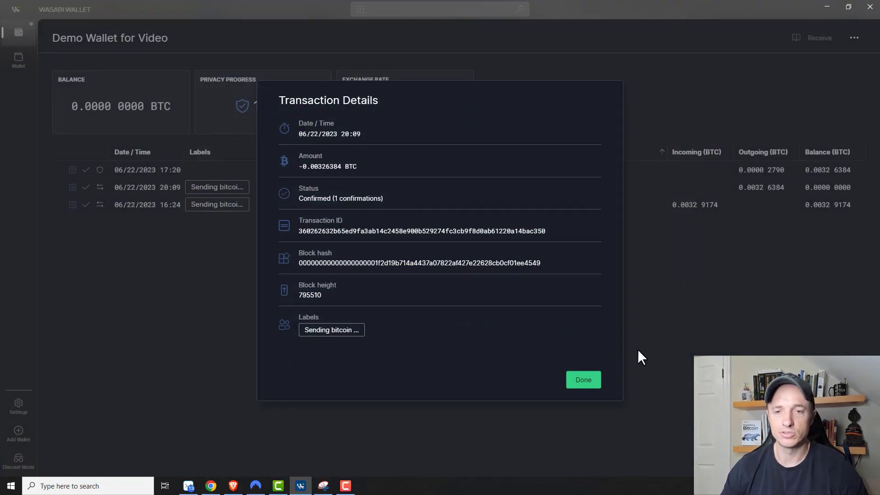
click(587, 381)
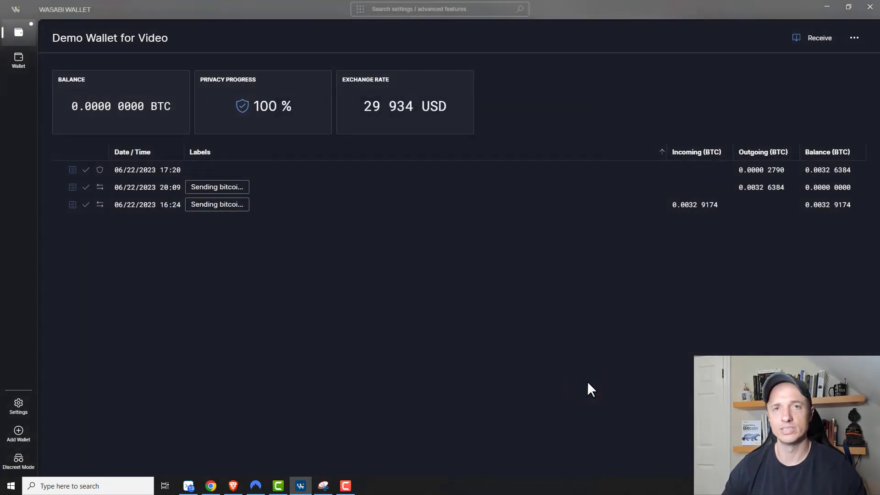